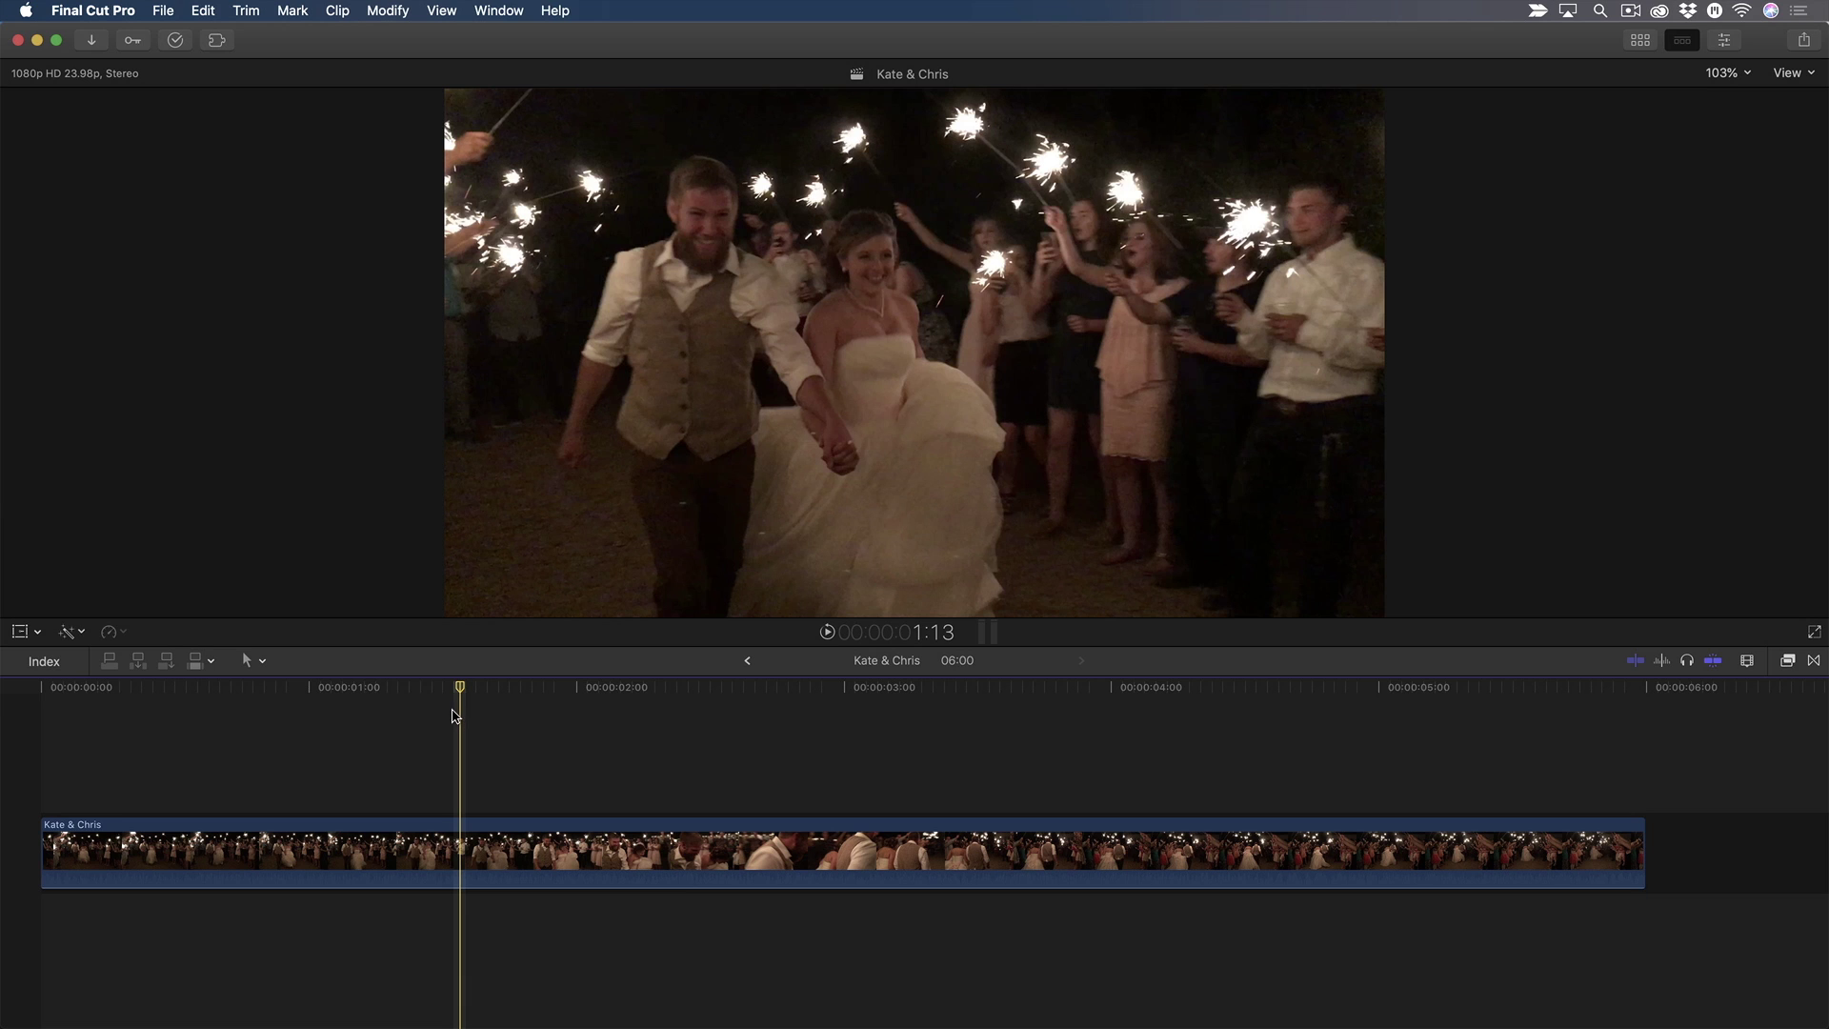
Balance the Kate & Chris clip with the White Balance method, sampled from the bride's white dress.
left_click(457, 834)
key("super+alt+b")
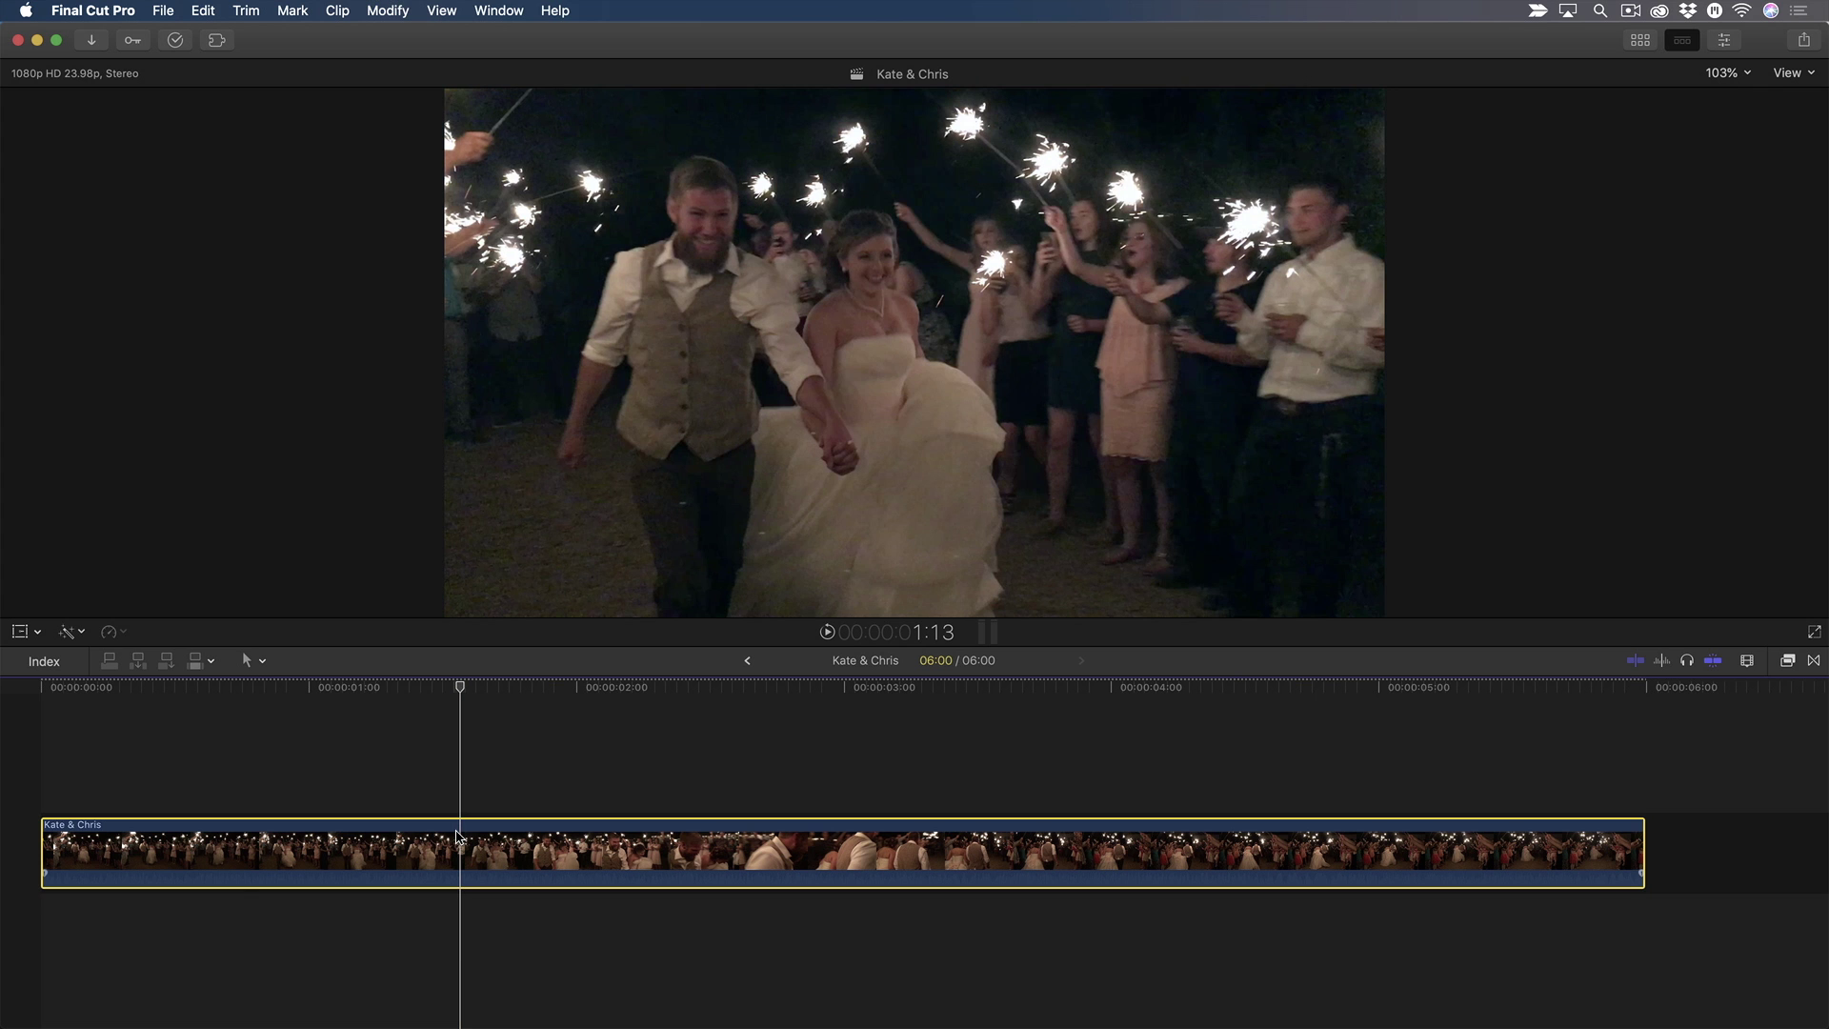
key("super+4")
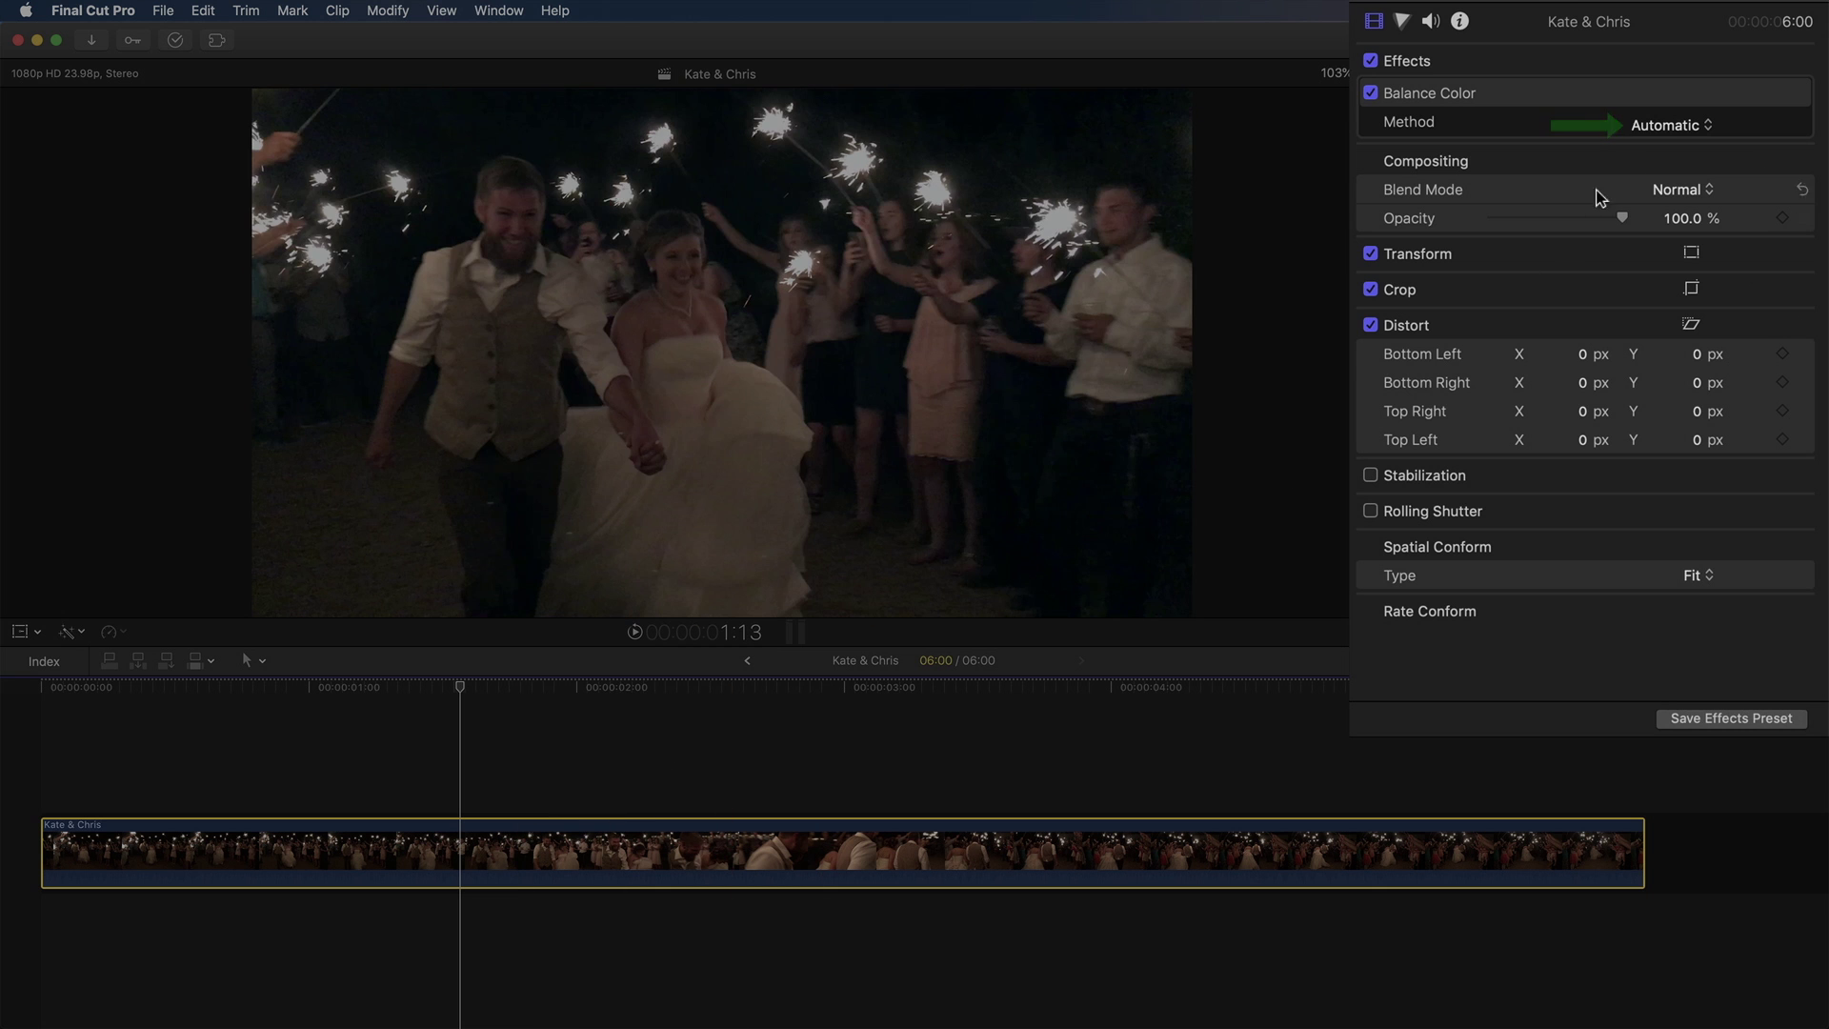
left_click(1667, 124)
left_click(1663, 139)
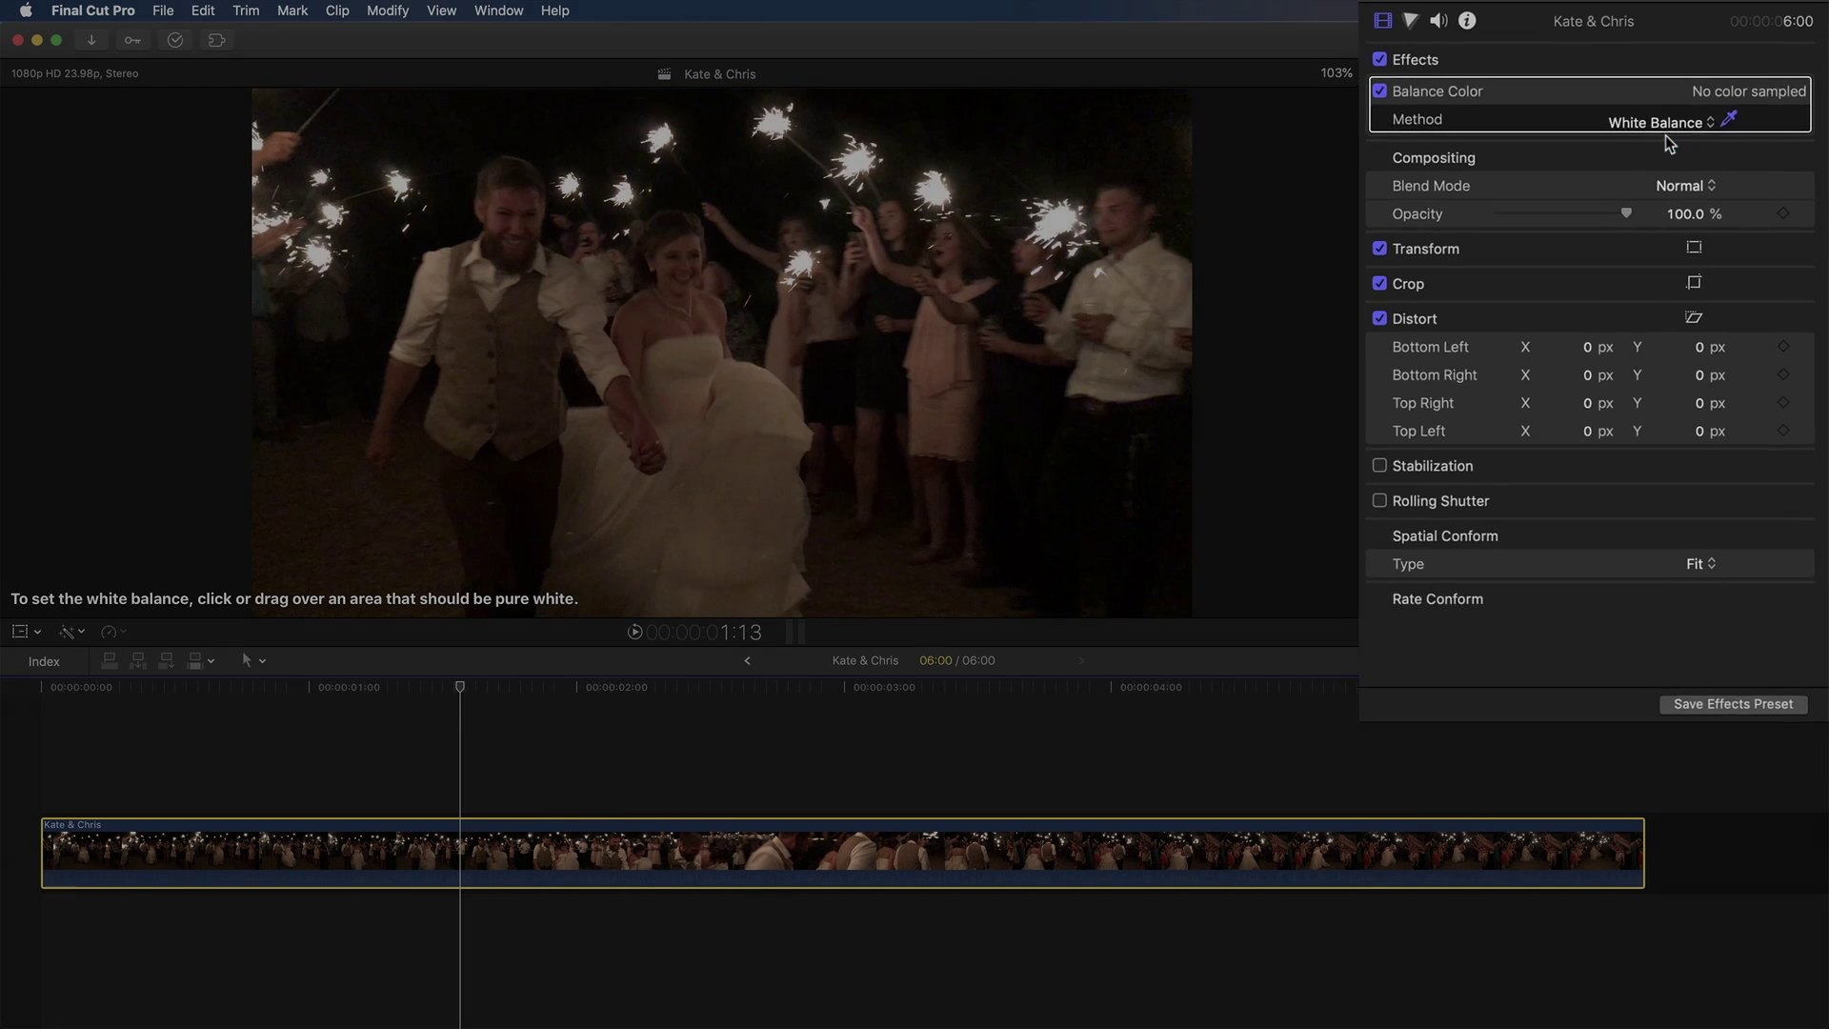
left_click(746, 409)
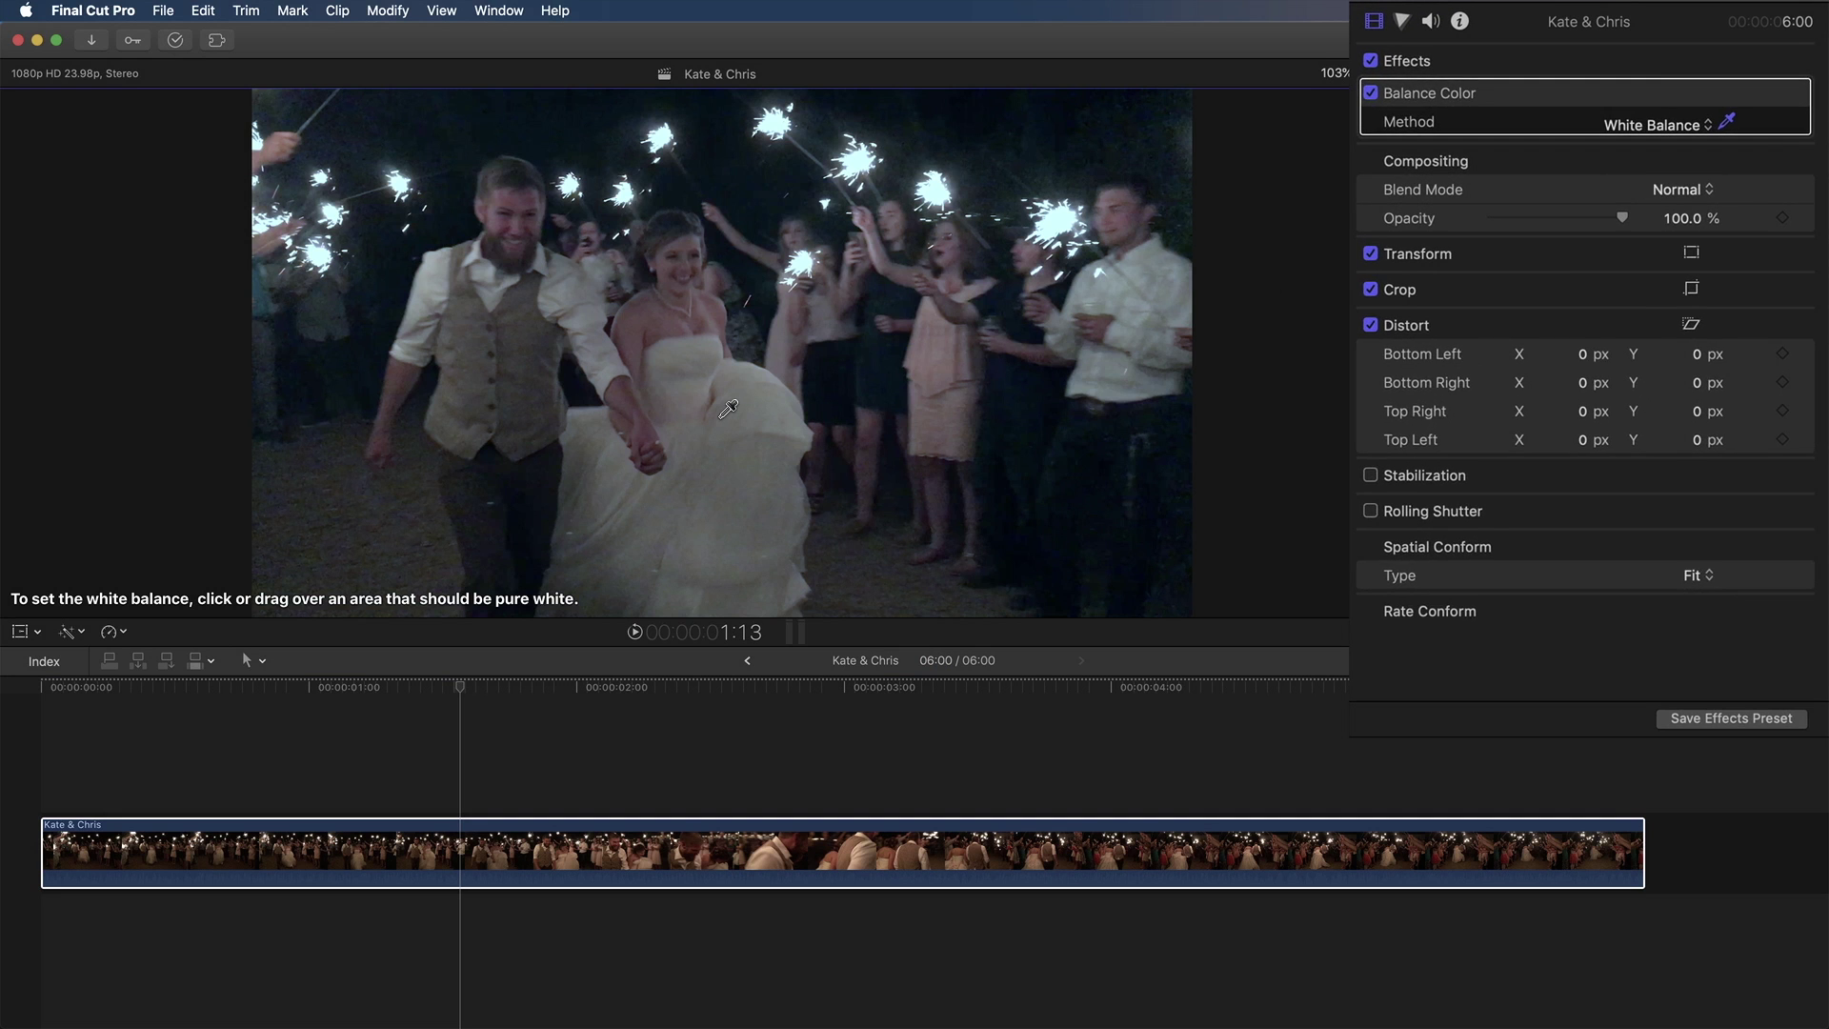
In the Color Board, raise Midtones exposure 10% and tint Highlights to 351° at 13%.
key("super+6")
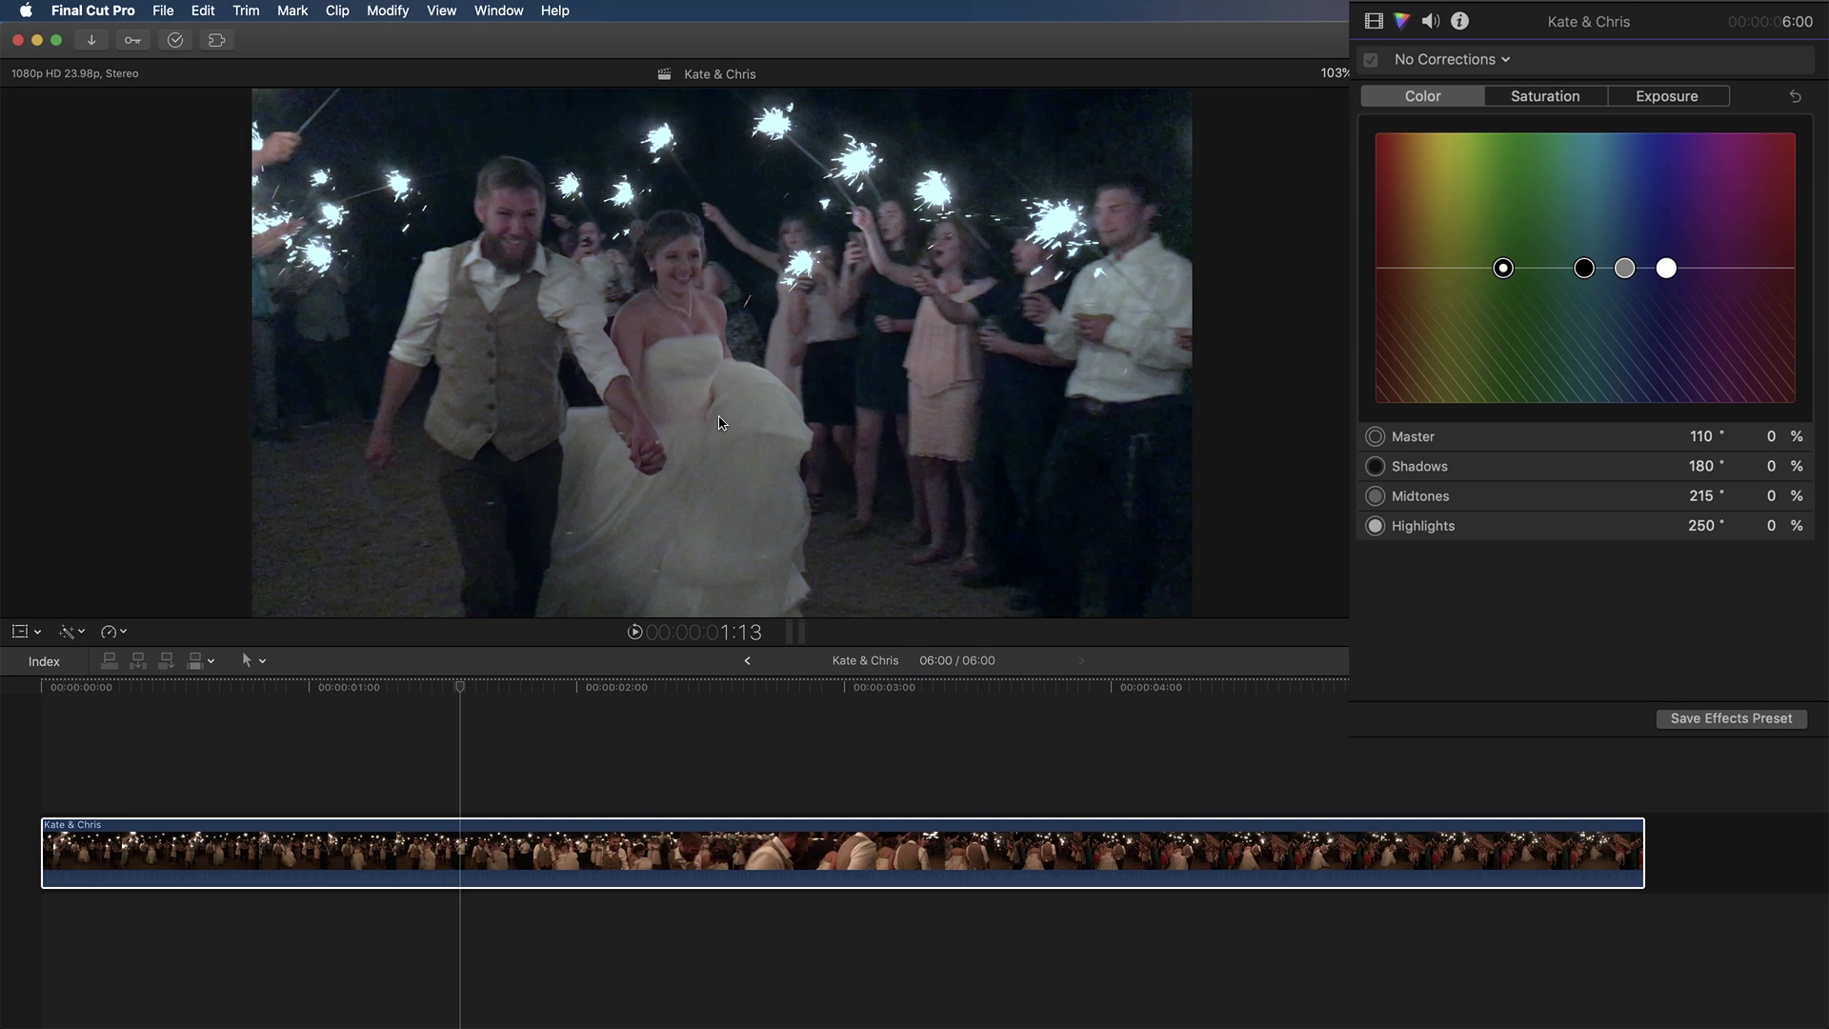
left_click(1673, 105)
left_click_drag(1609, 267, 1610, 257)
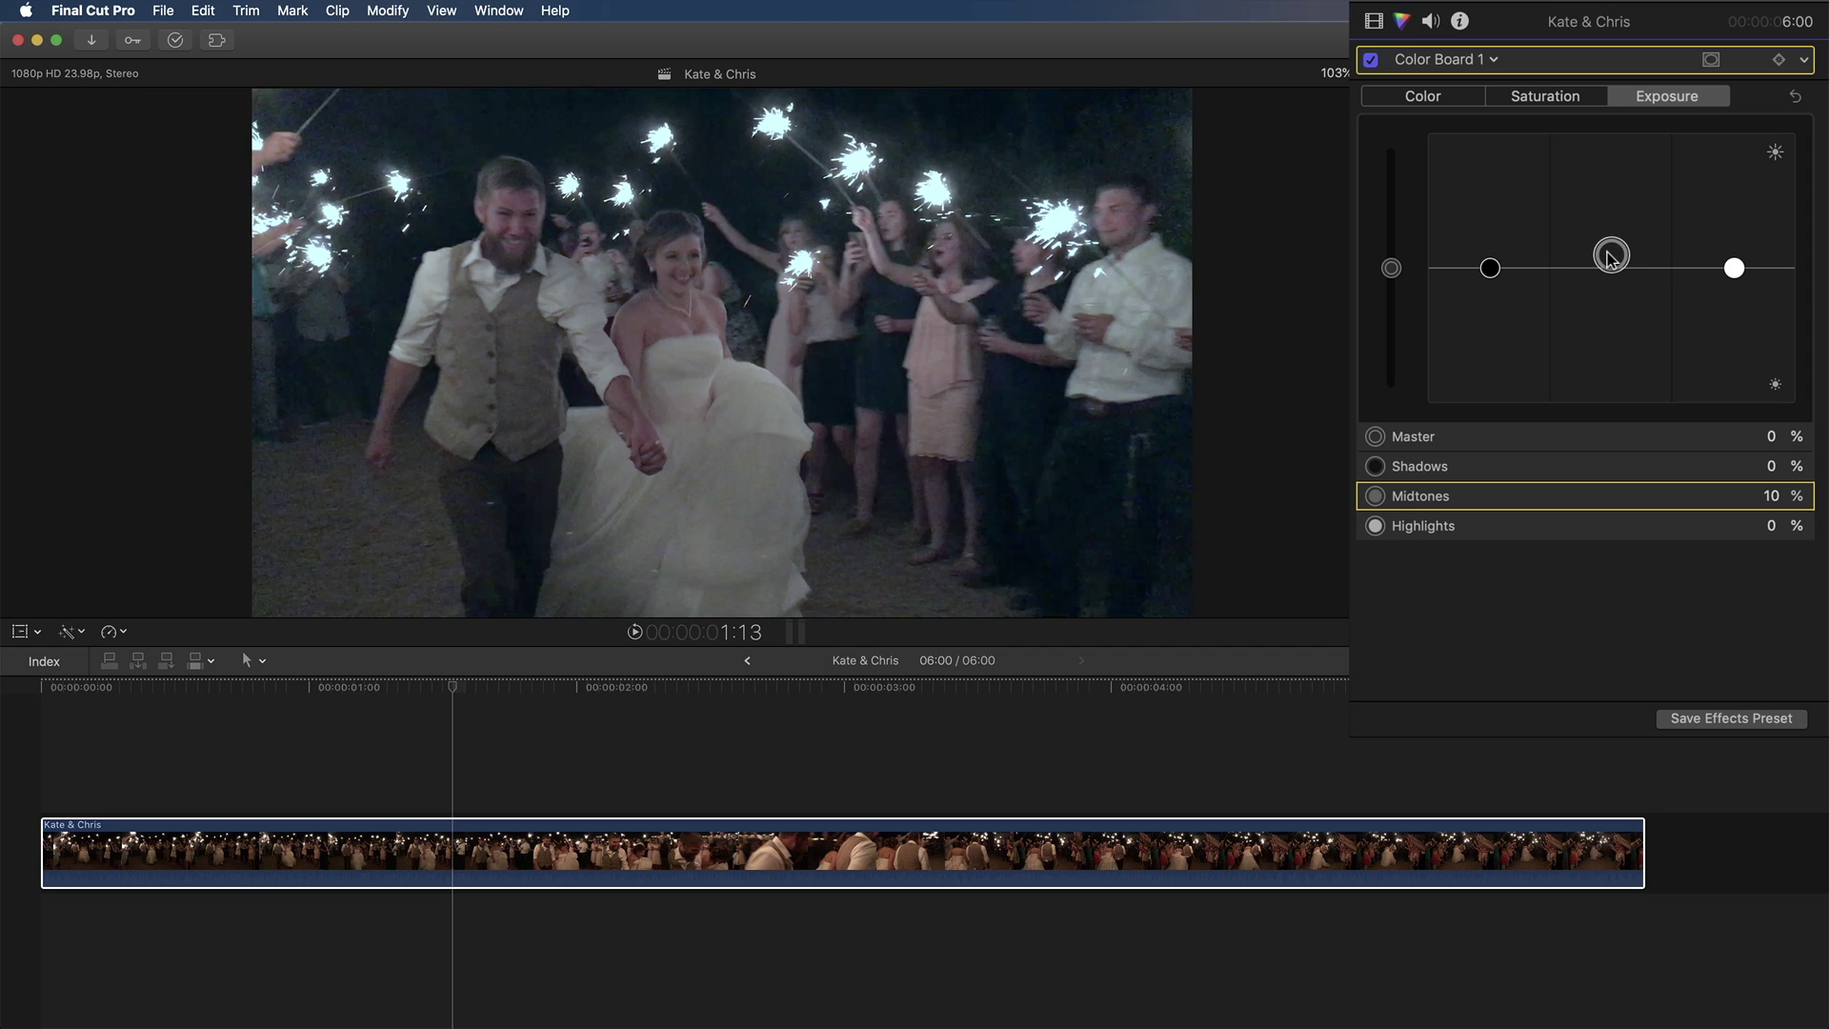
left_click(1423, 96)
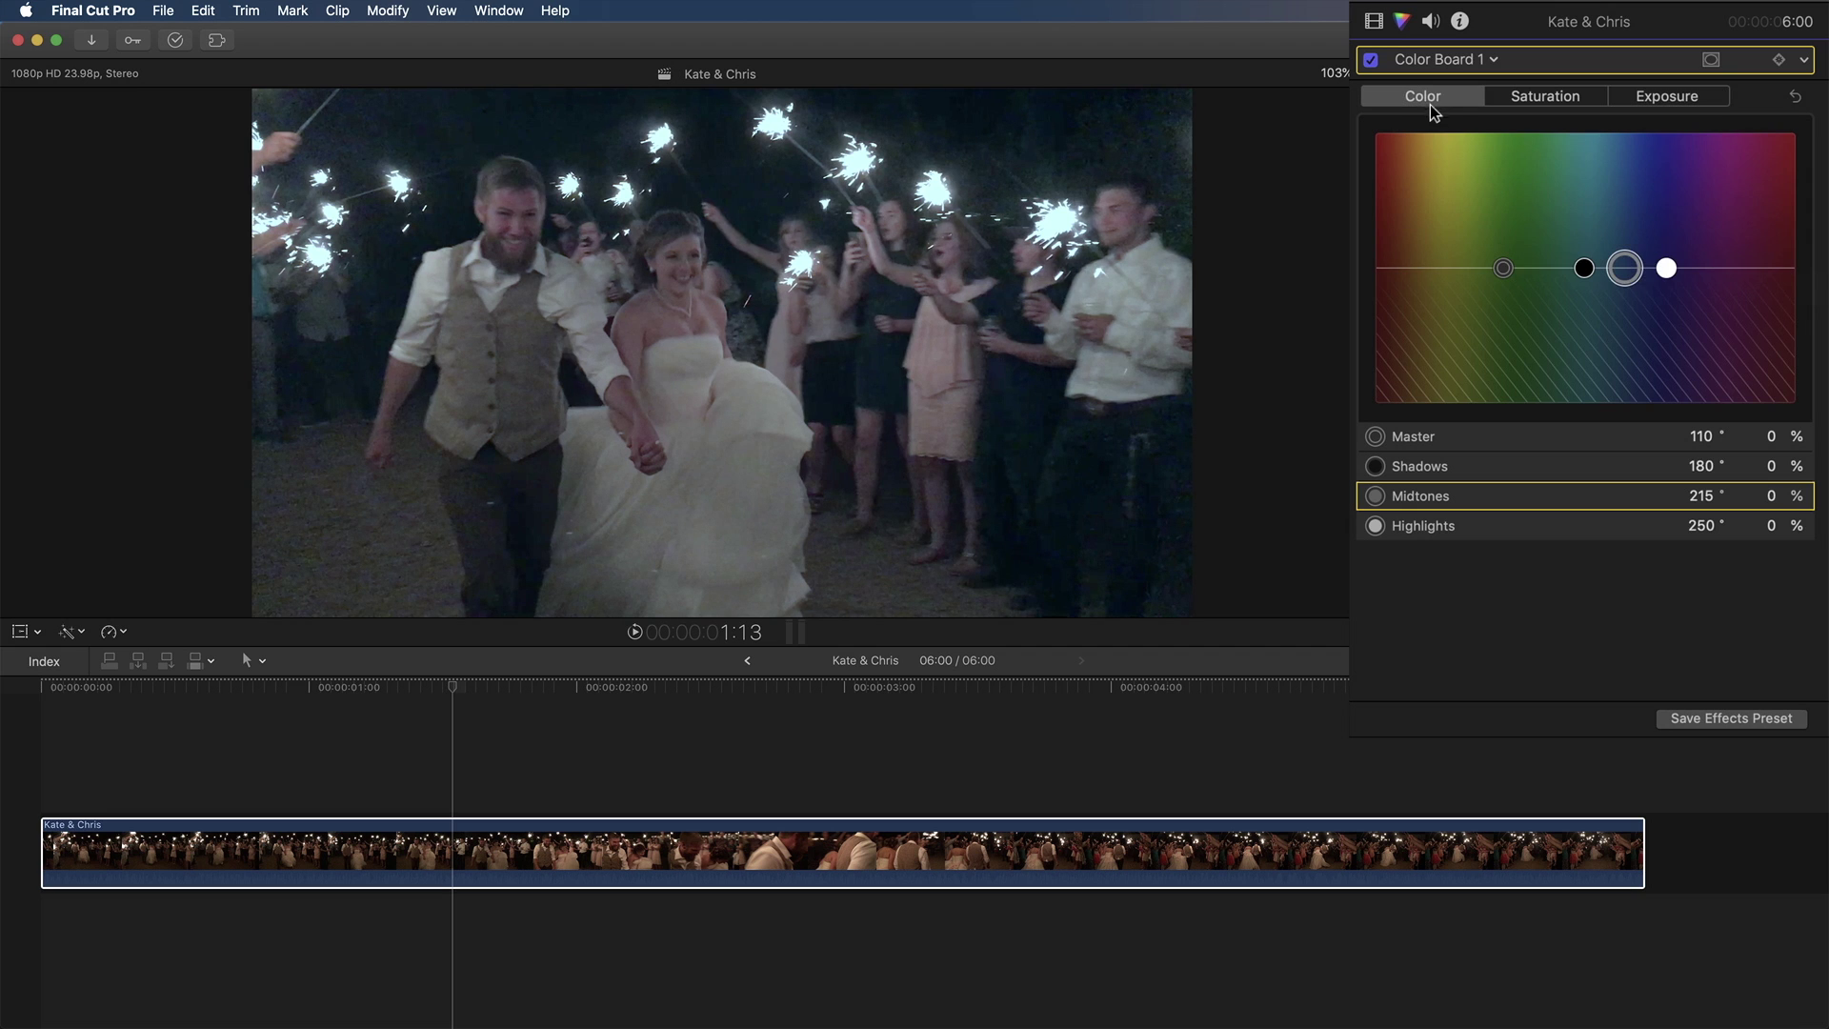
left_click_drag(1666, 268, 1784, 250)
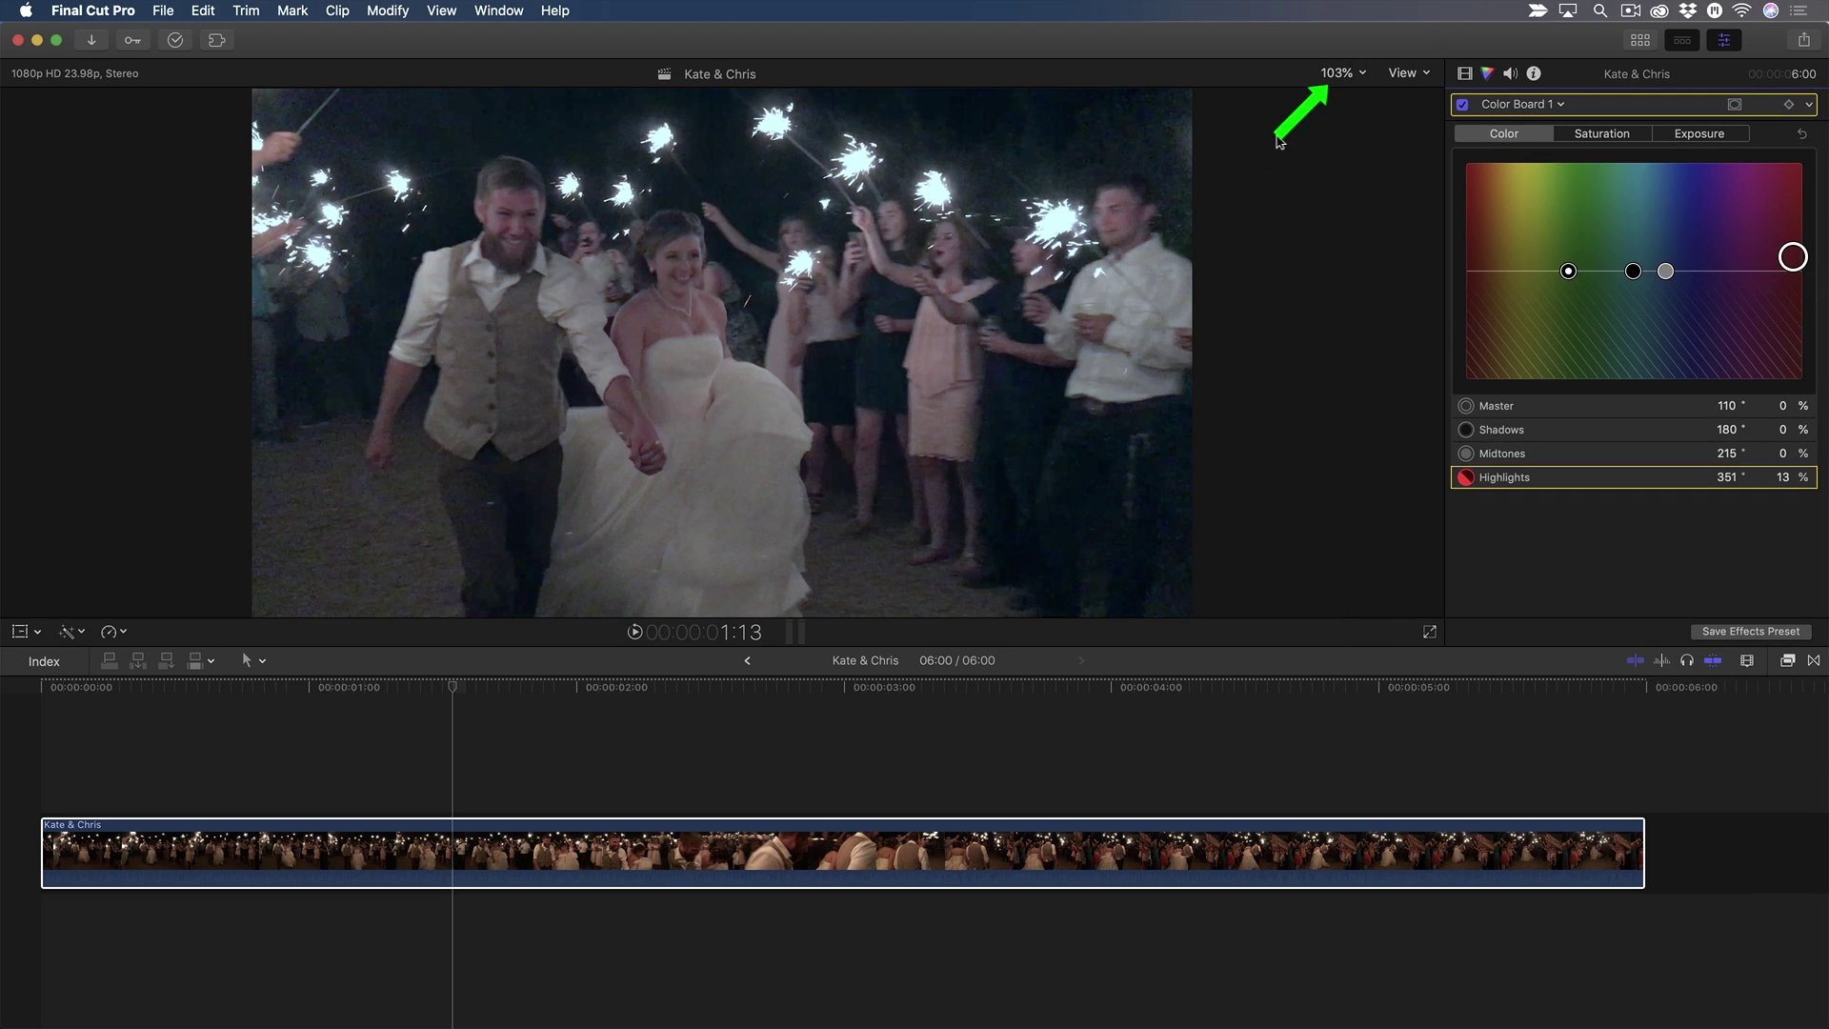
Zoom the viewer to 150% and pan the picture to show the top of the frame.
left_click(1342, 75)
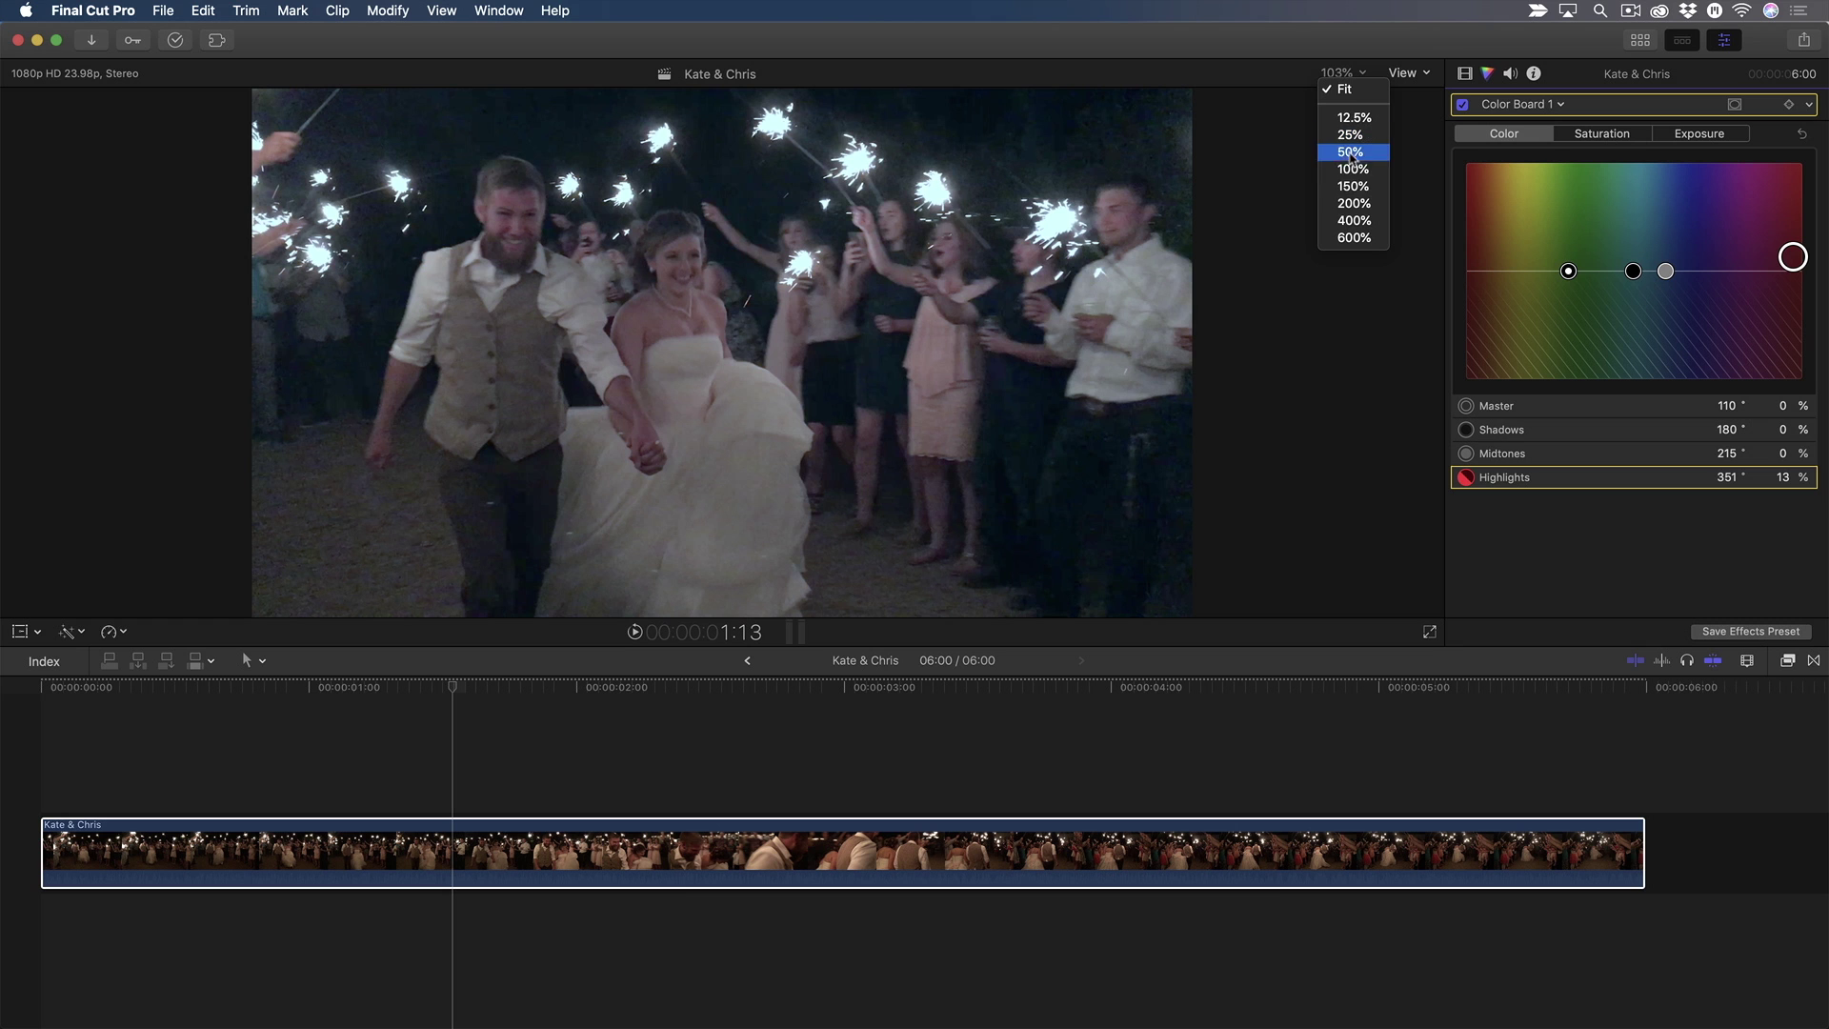
left_click(1353, 185)
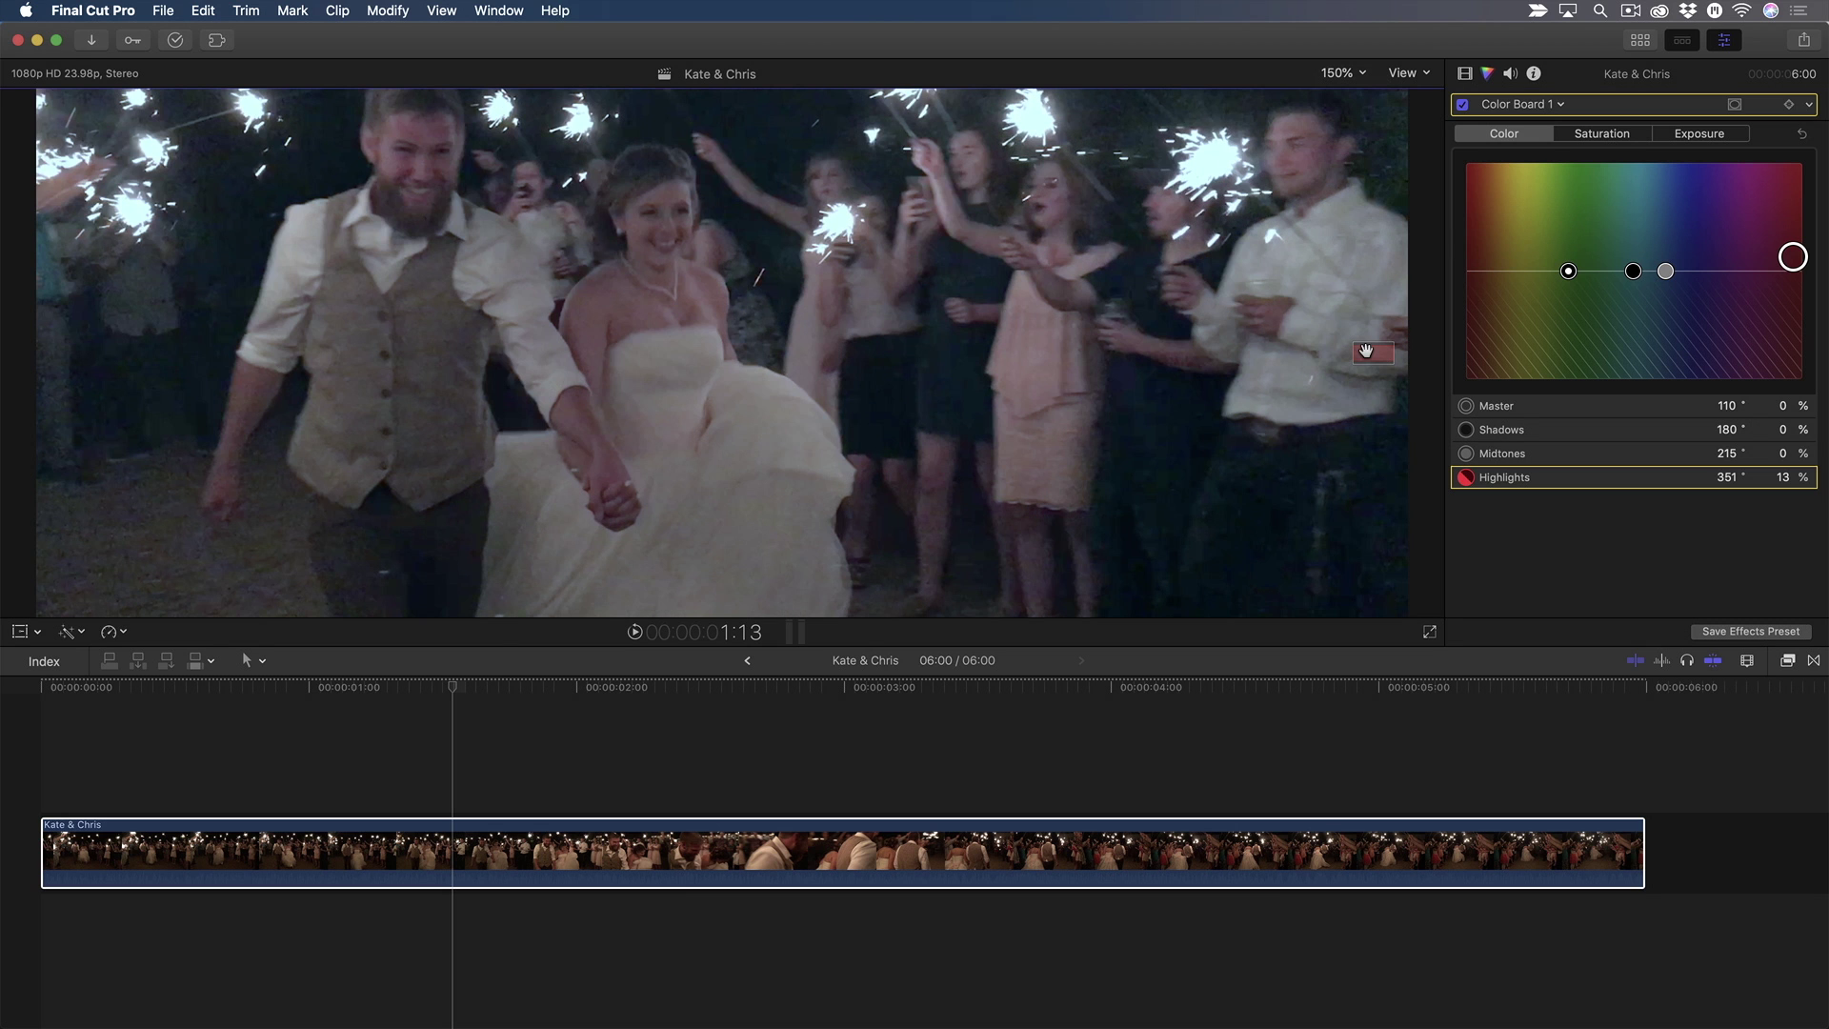
left_click_drag(1365, 350, 1366, 355)
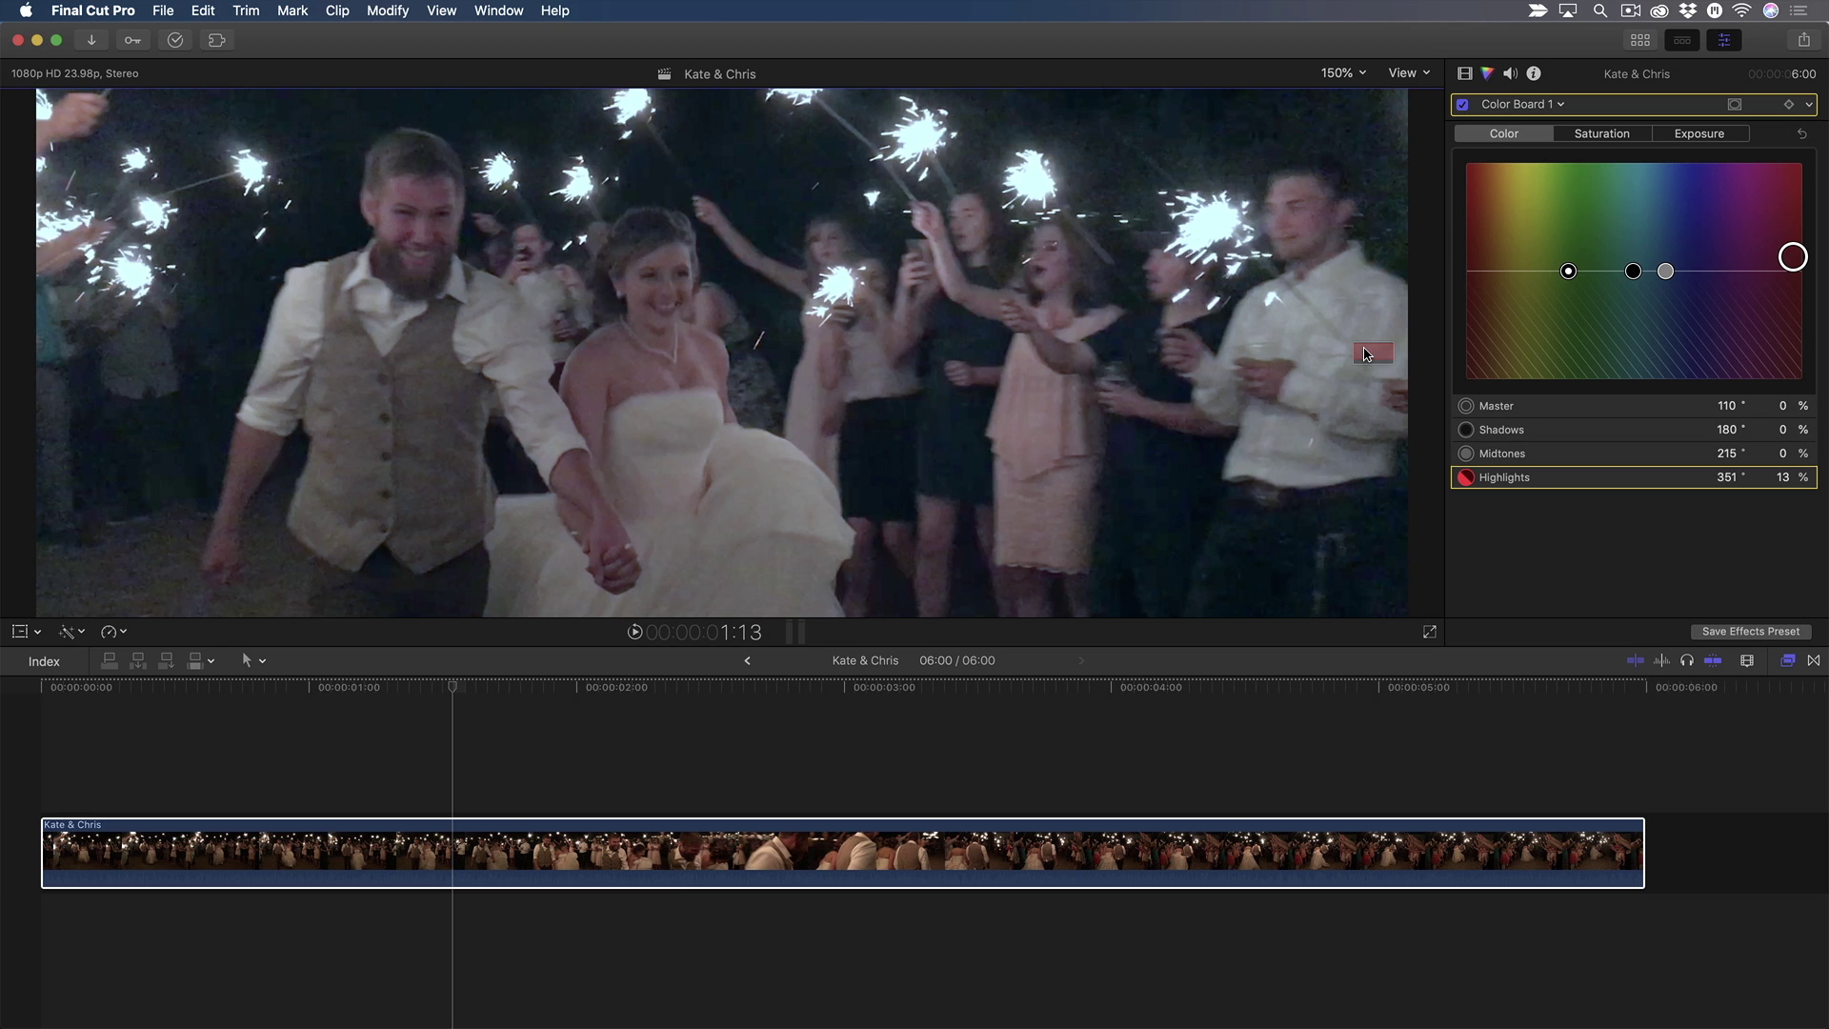
key("super+5")
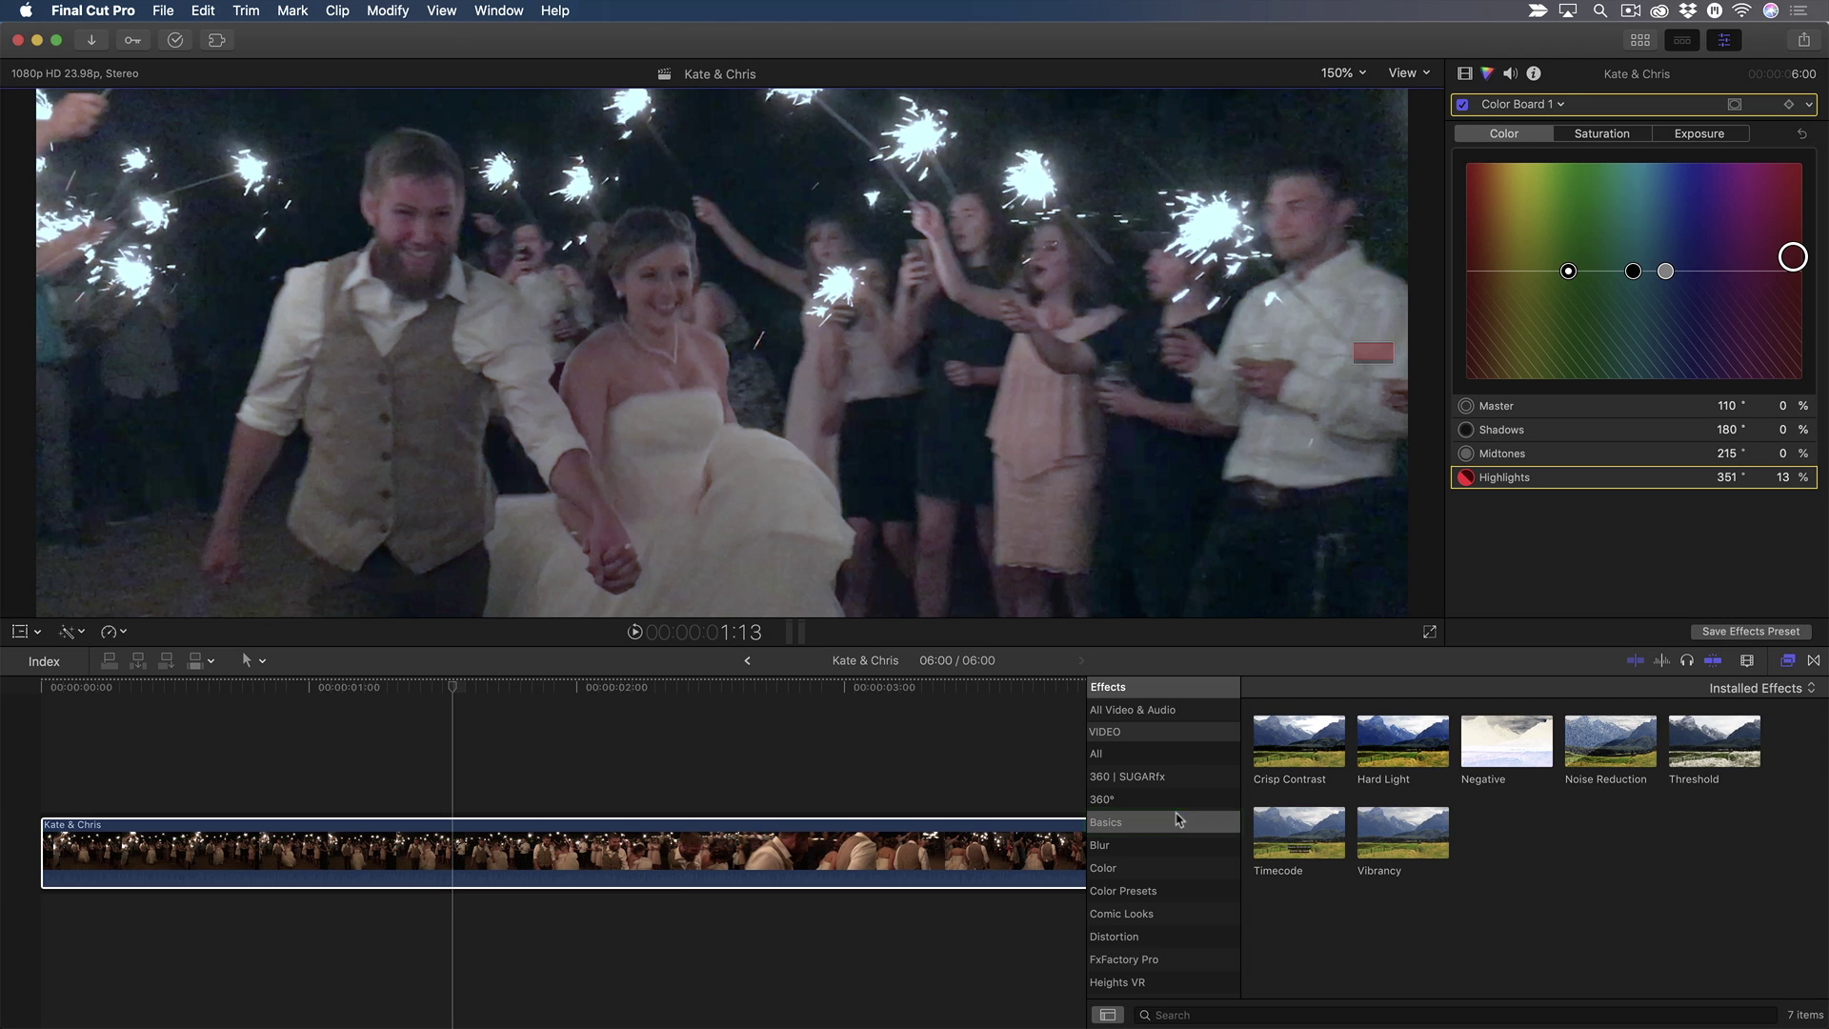
Apply Noise Reduction (Medium amount, Low sharpness) and reposition it in the clip's effect order.
left_click(1614, 759)
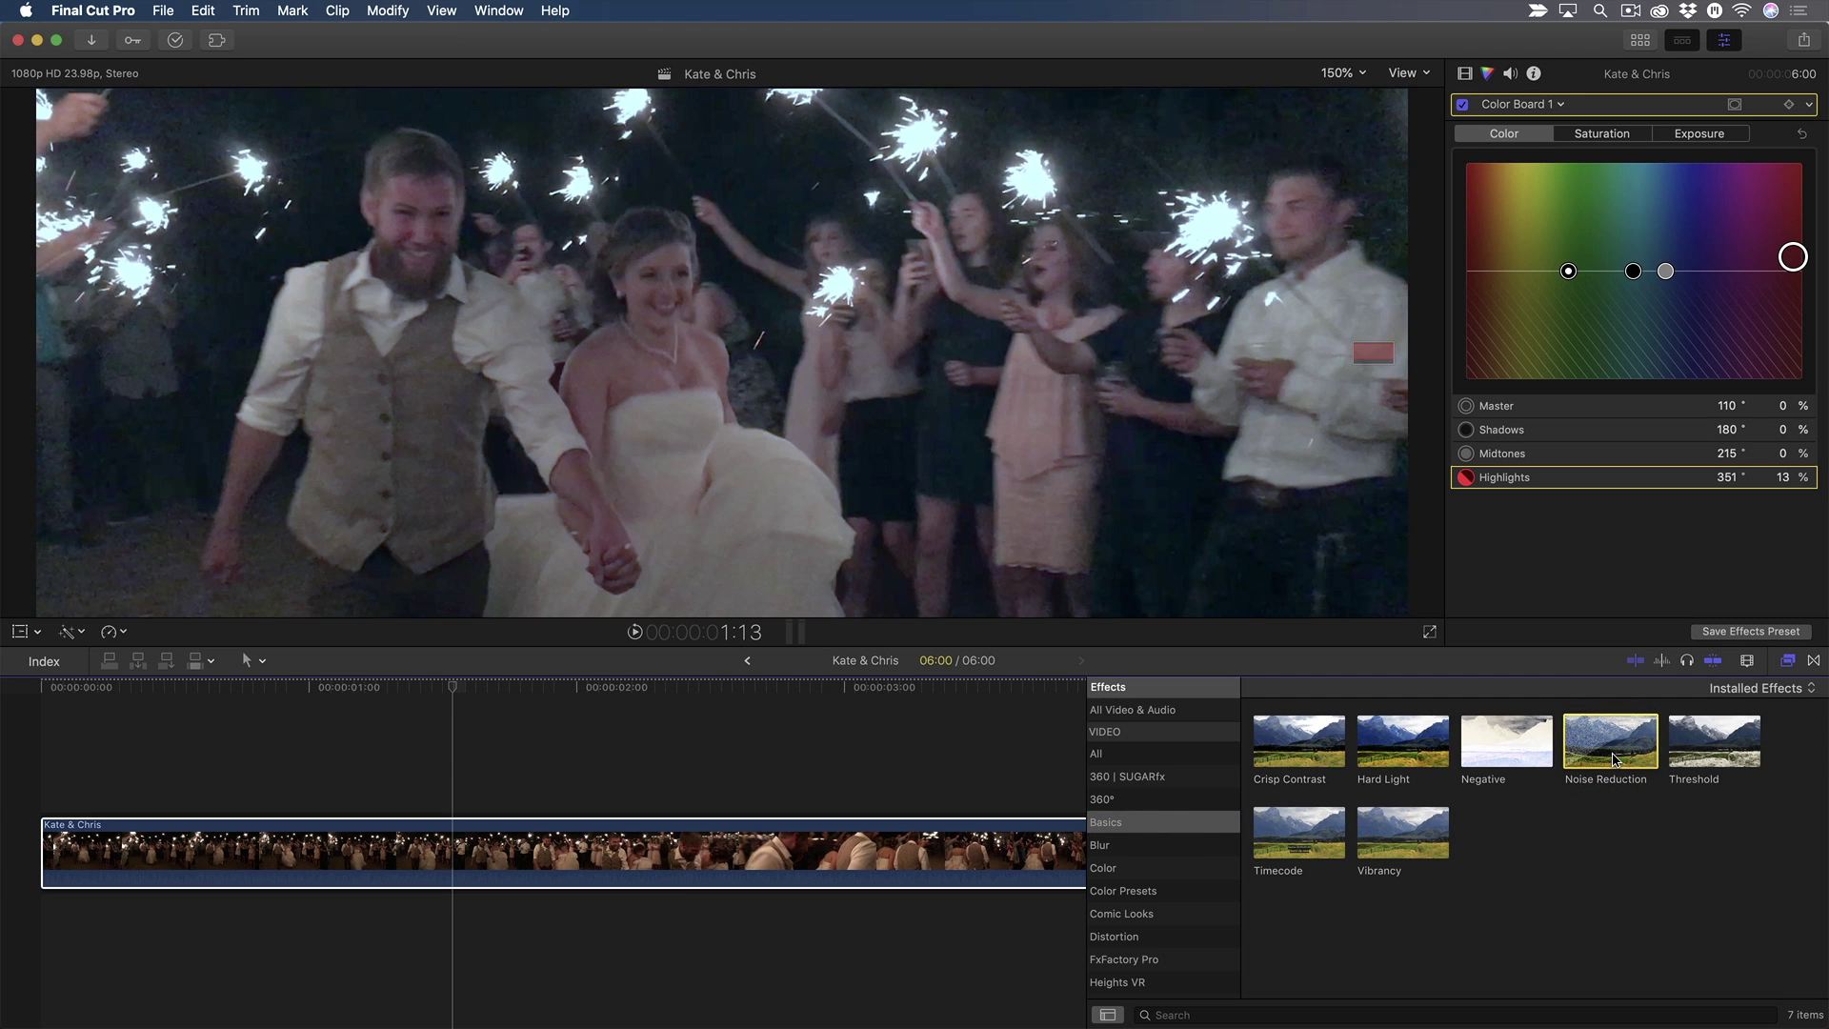
key("super+5")
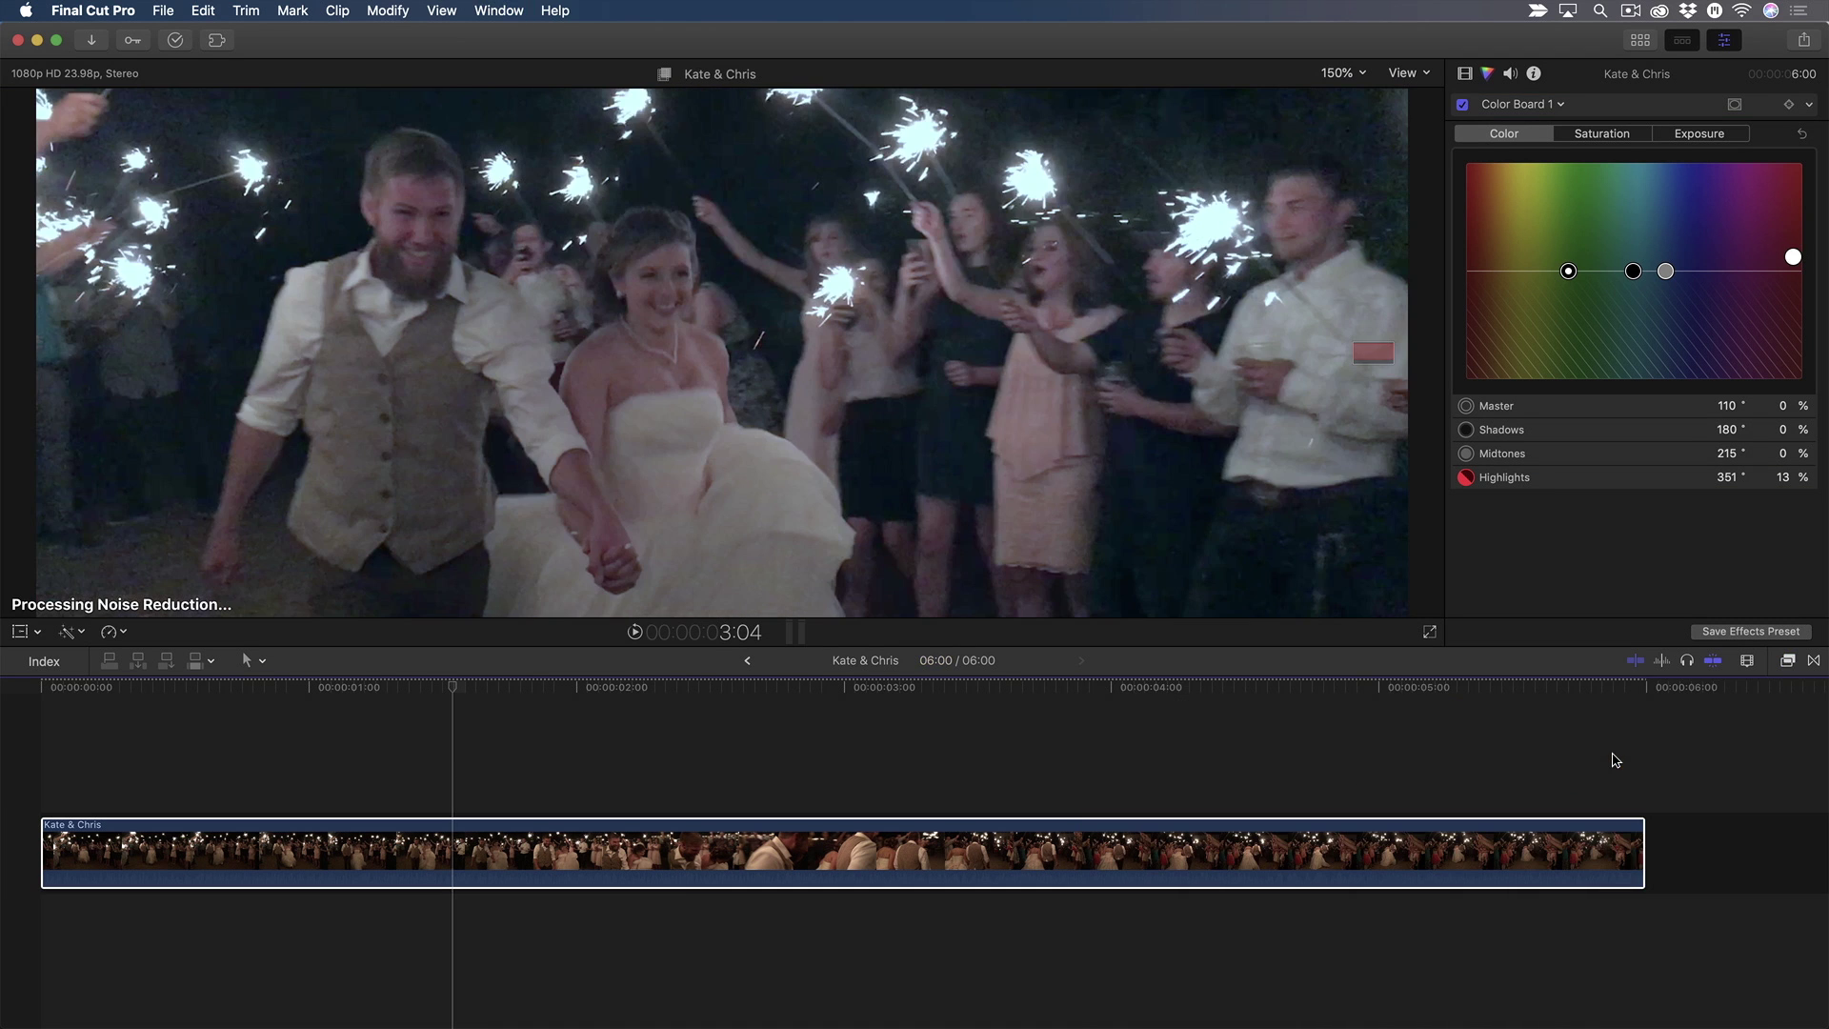
left_click(1464, 74)
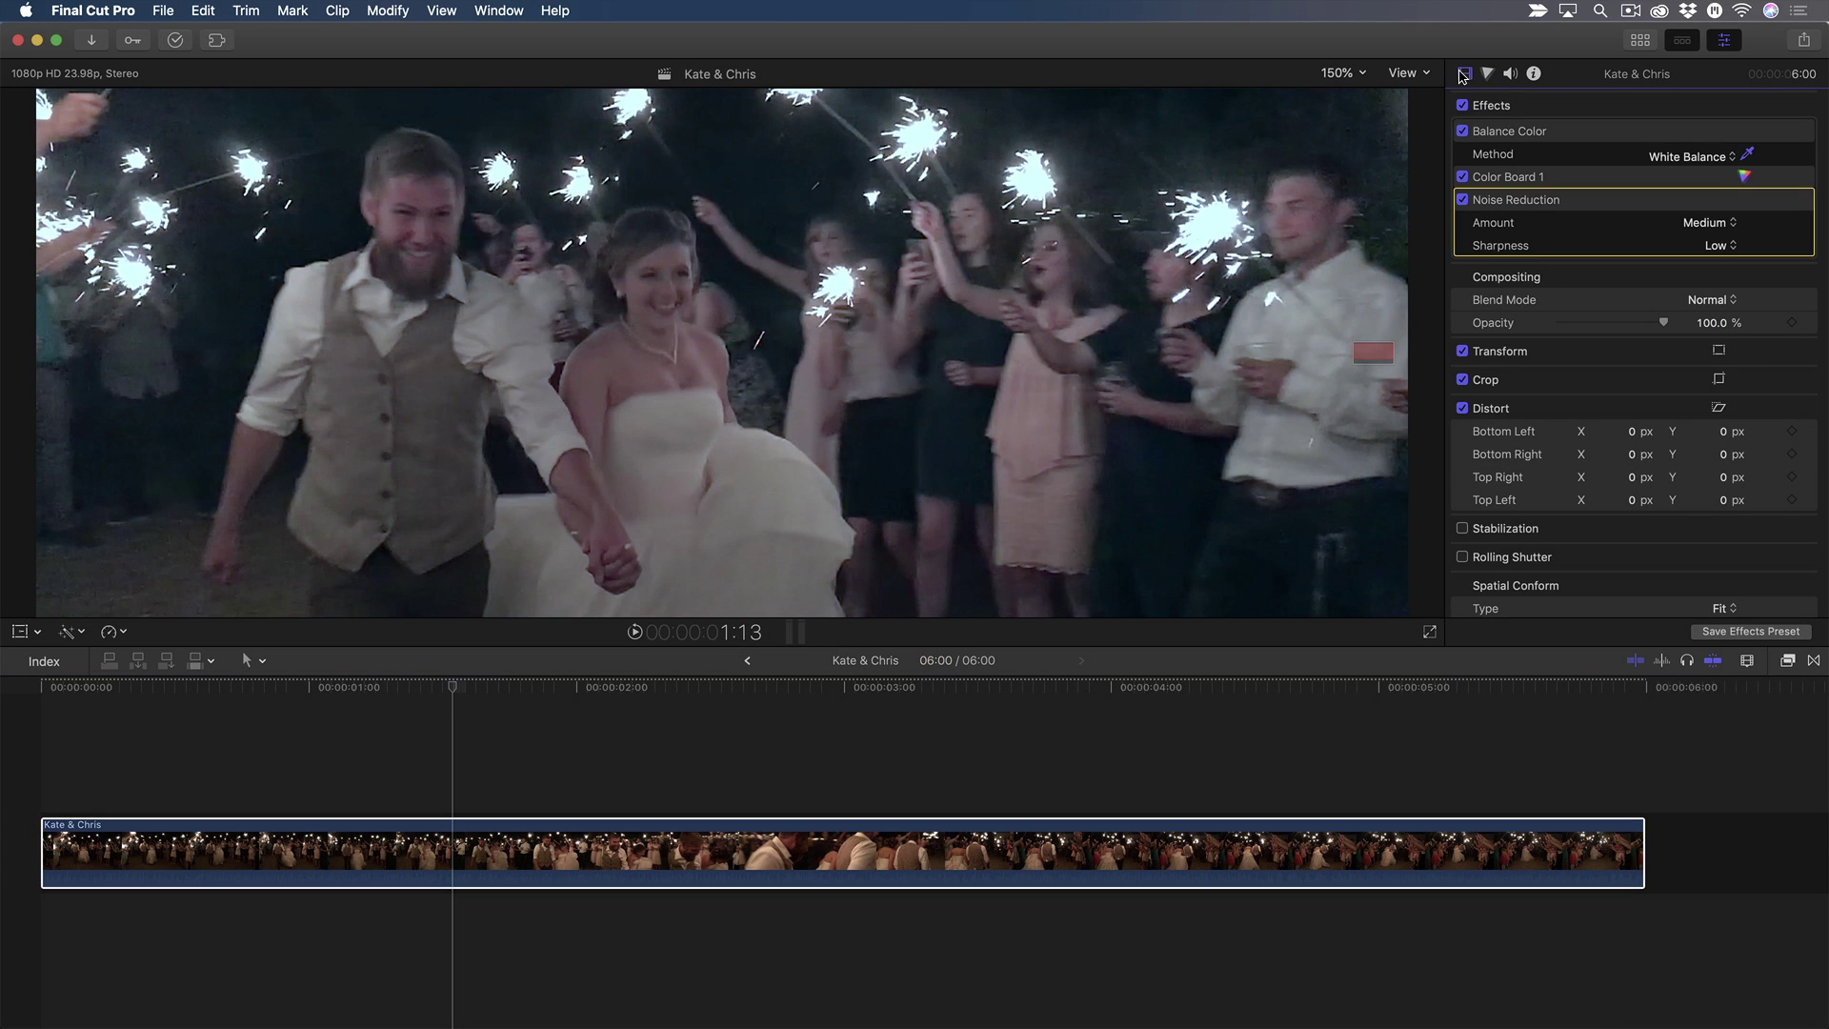
left_click(1572, 197)
left_click_drag(1517, 181, 1510, 232)
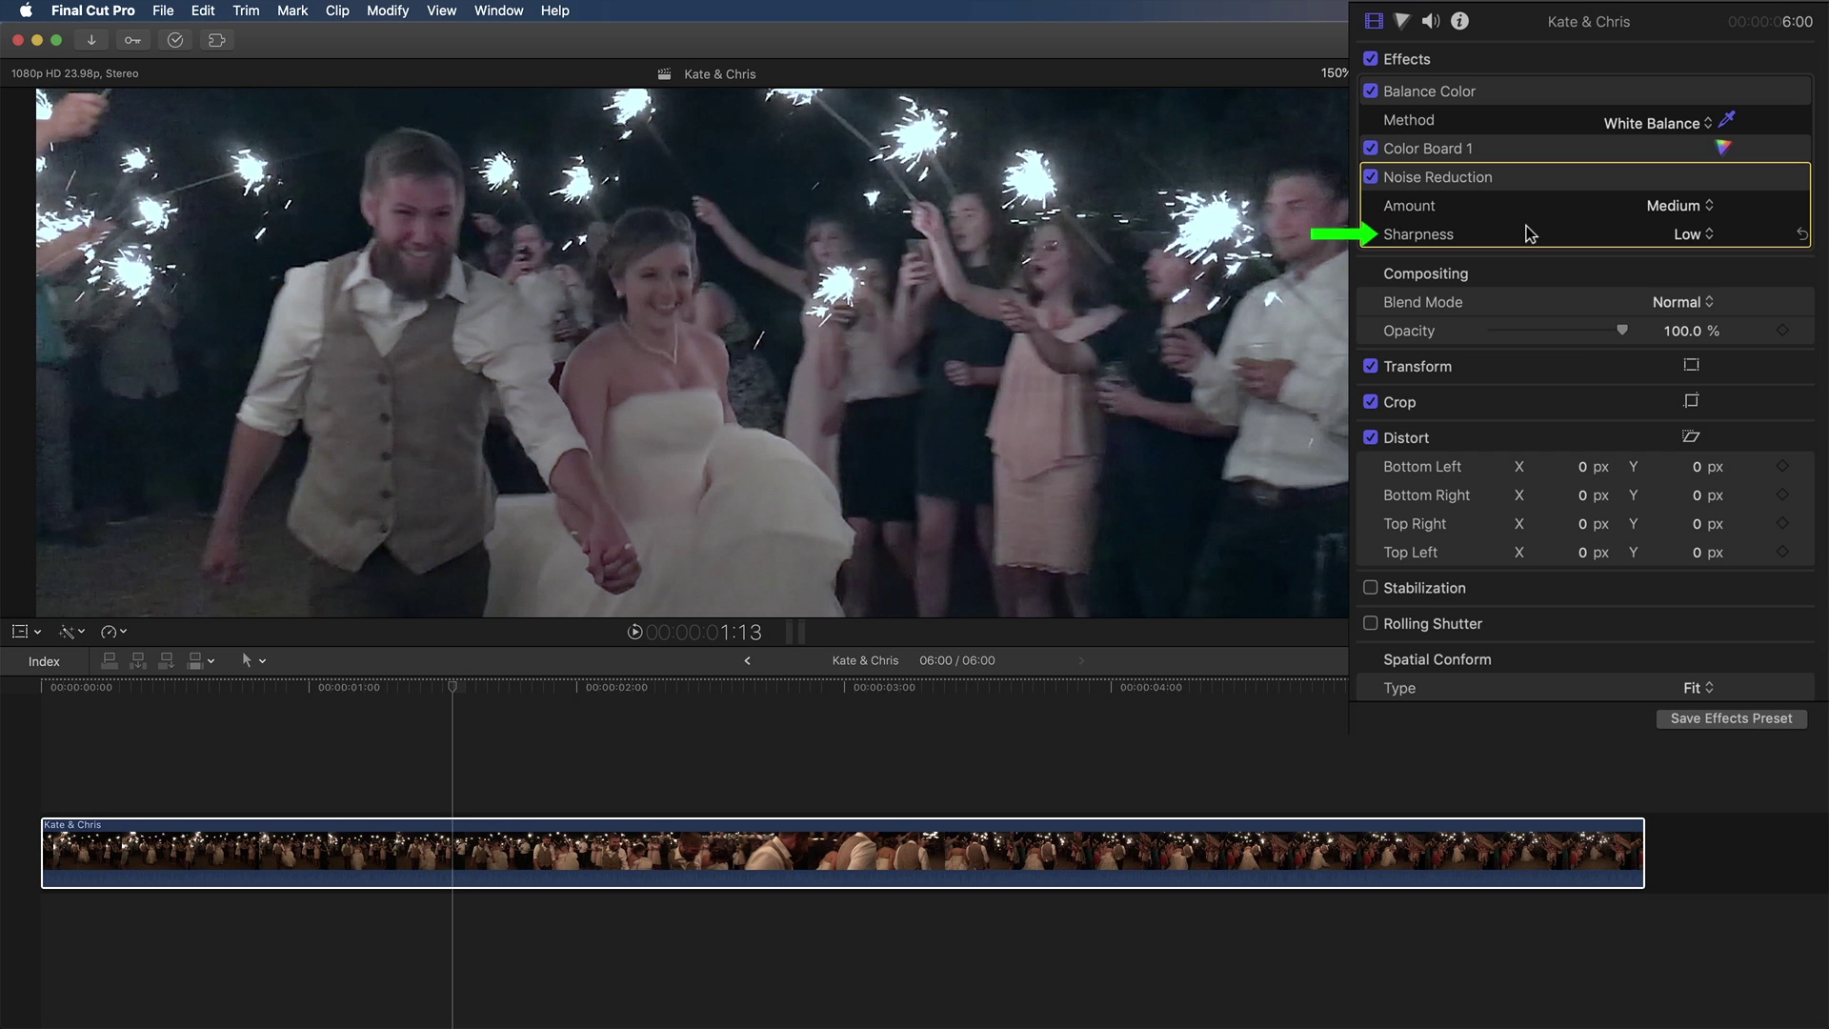
Raise the Noise Reduction amount to High.
left_click(1711, 211)
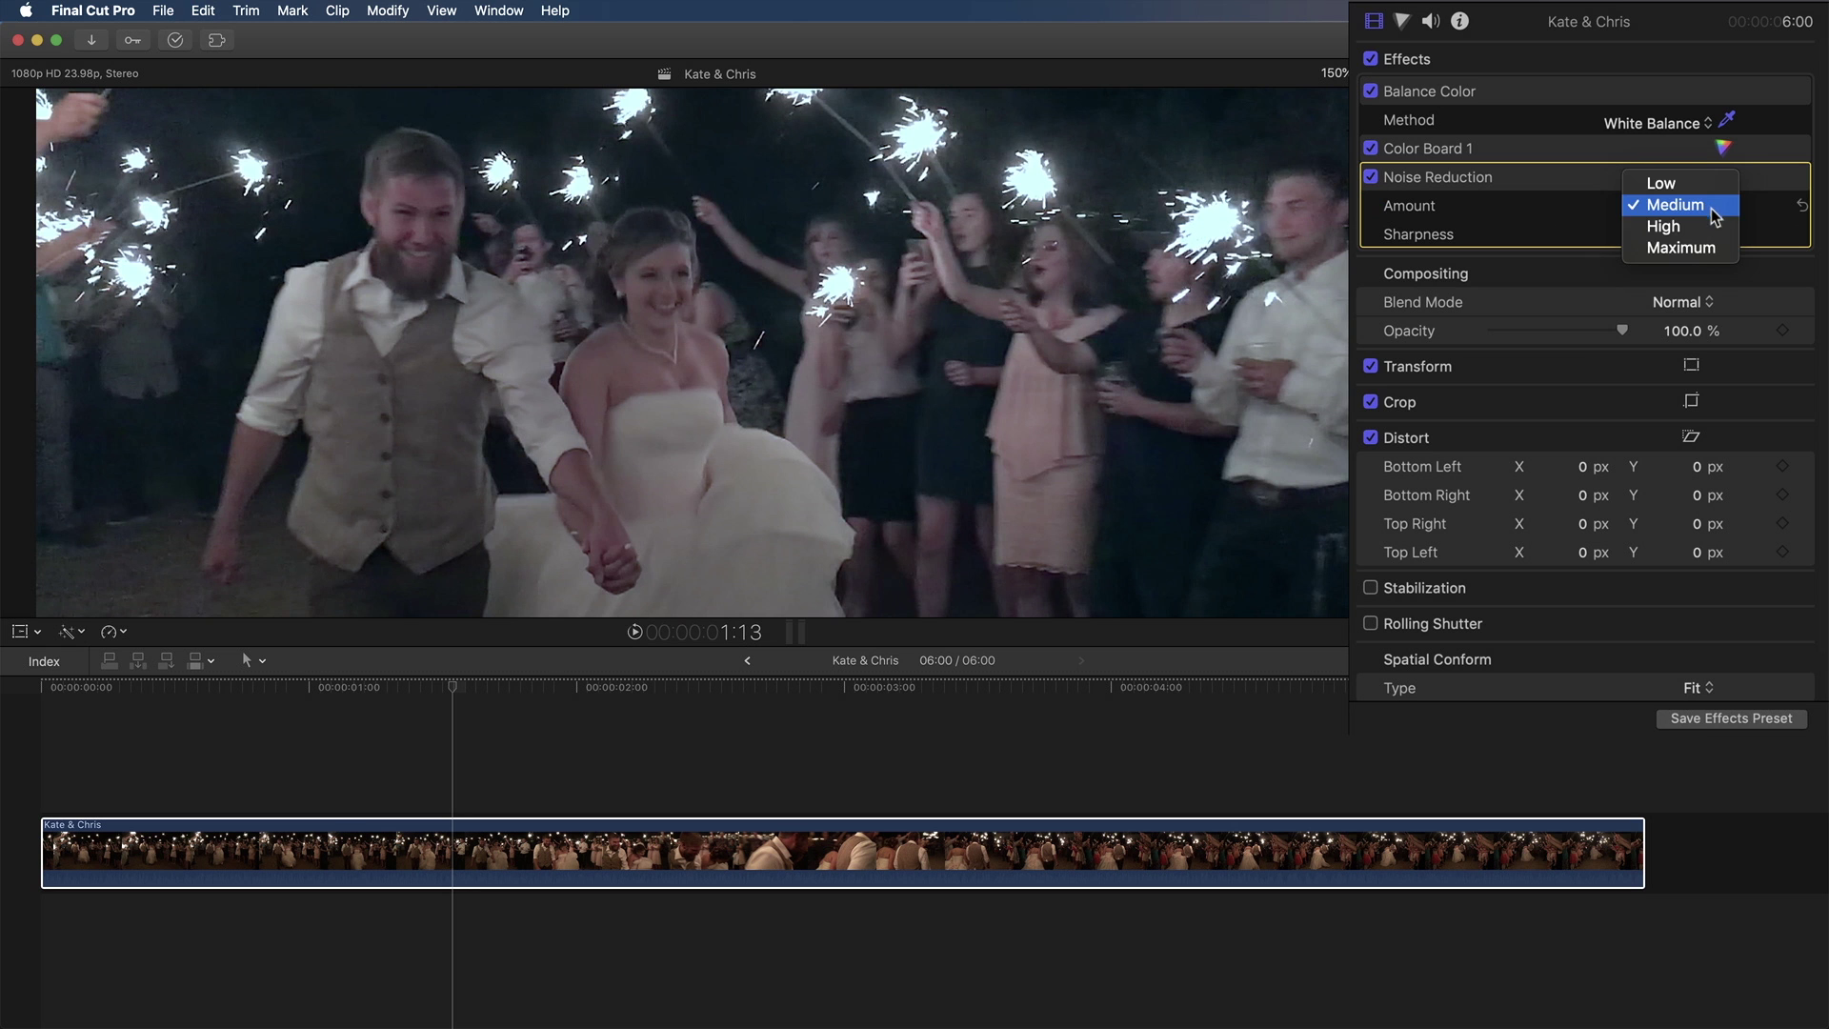
left_click(1705, 227)
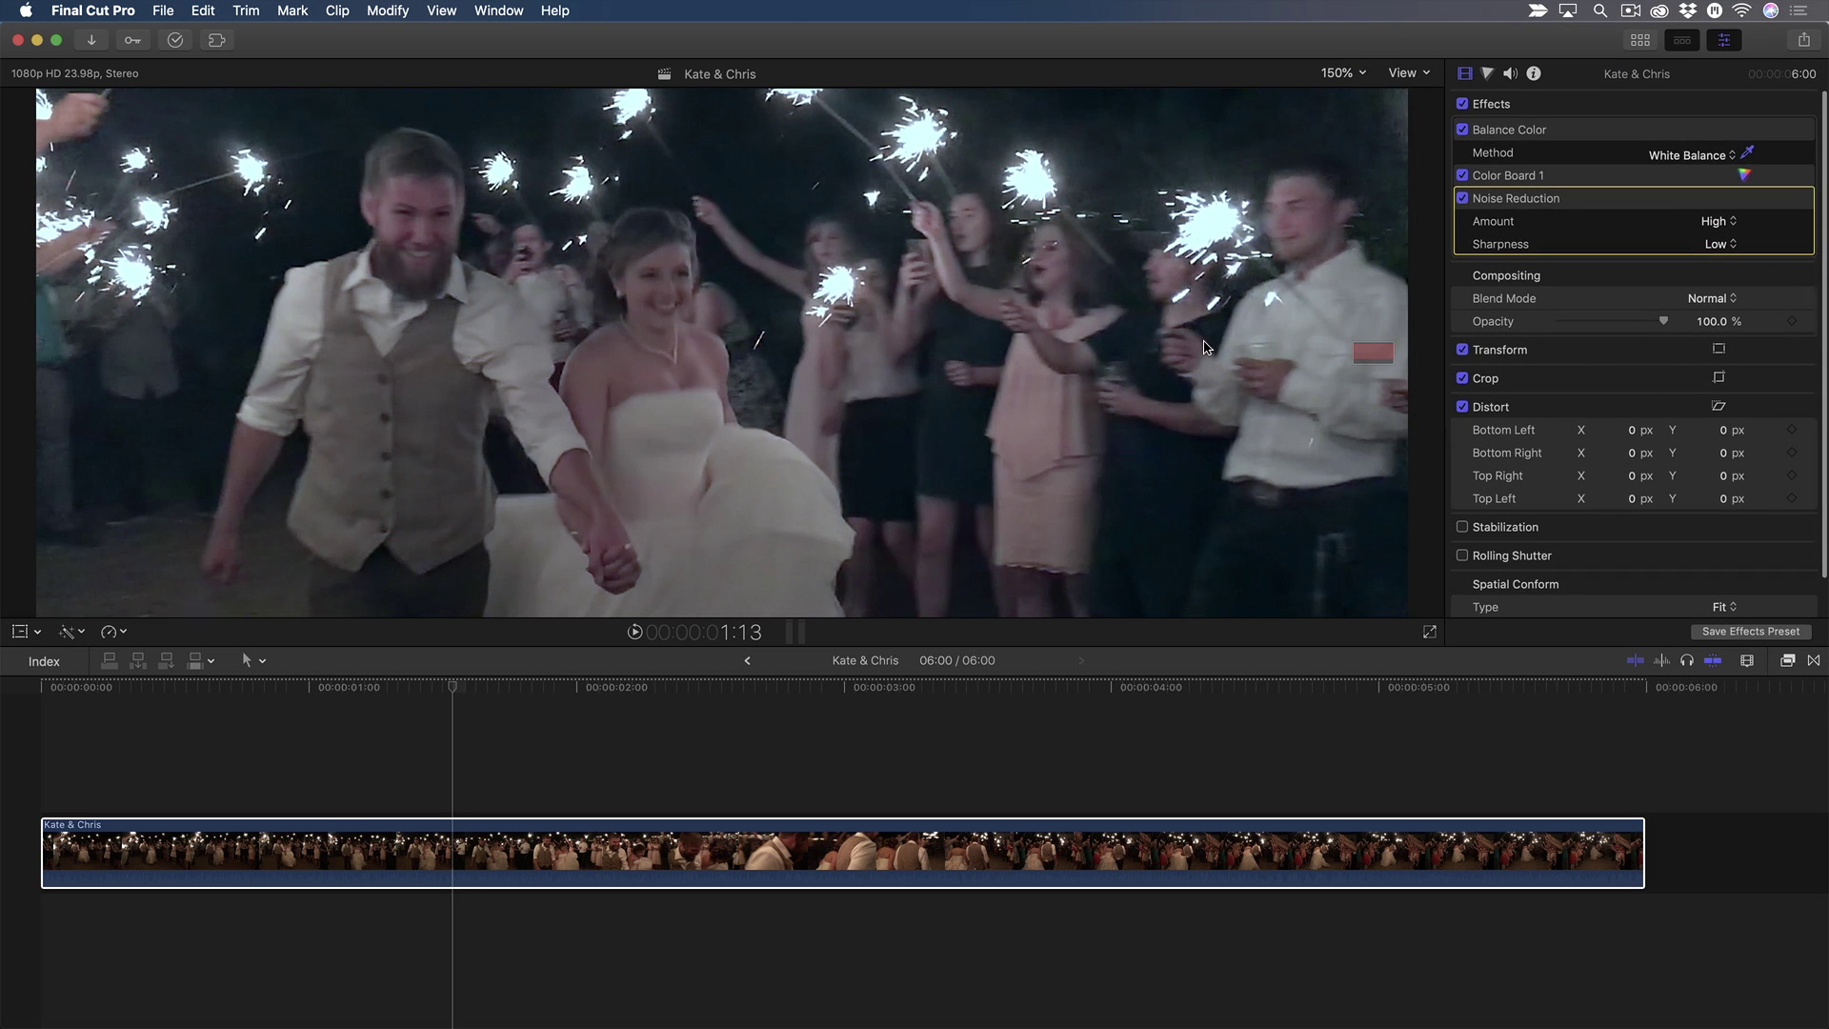
left_click_drag(1377, 348, 1377, 352)
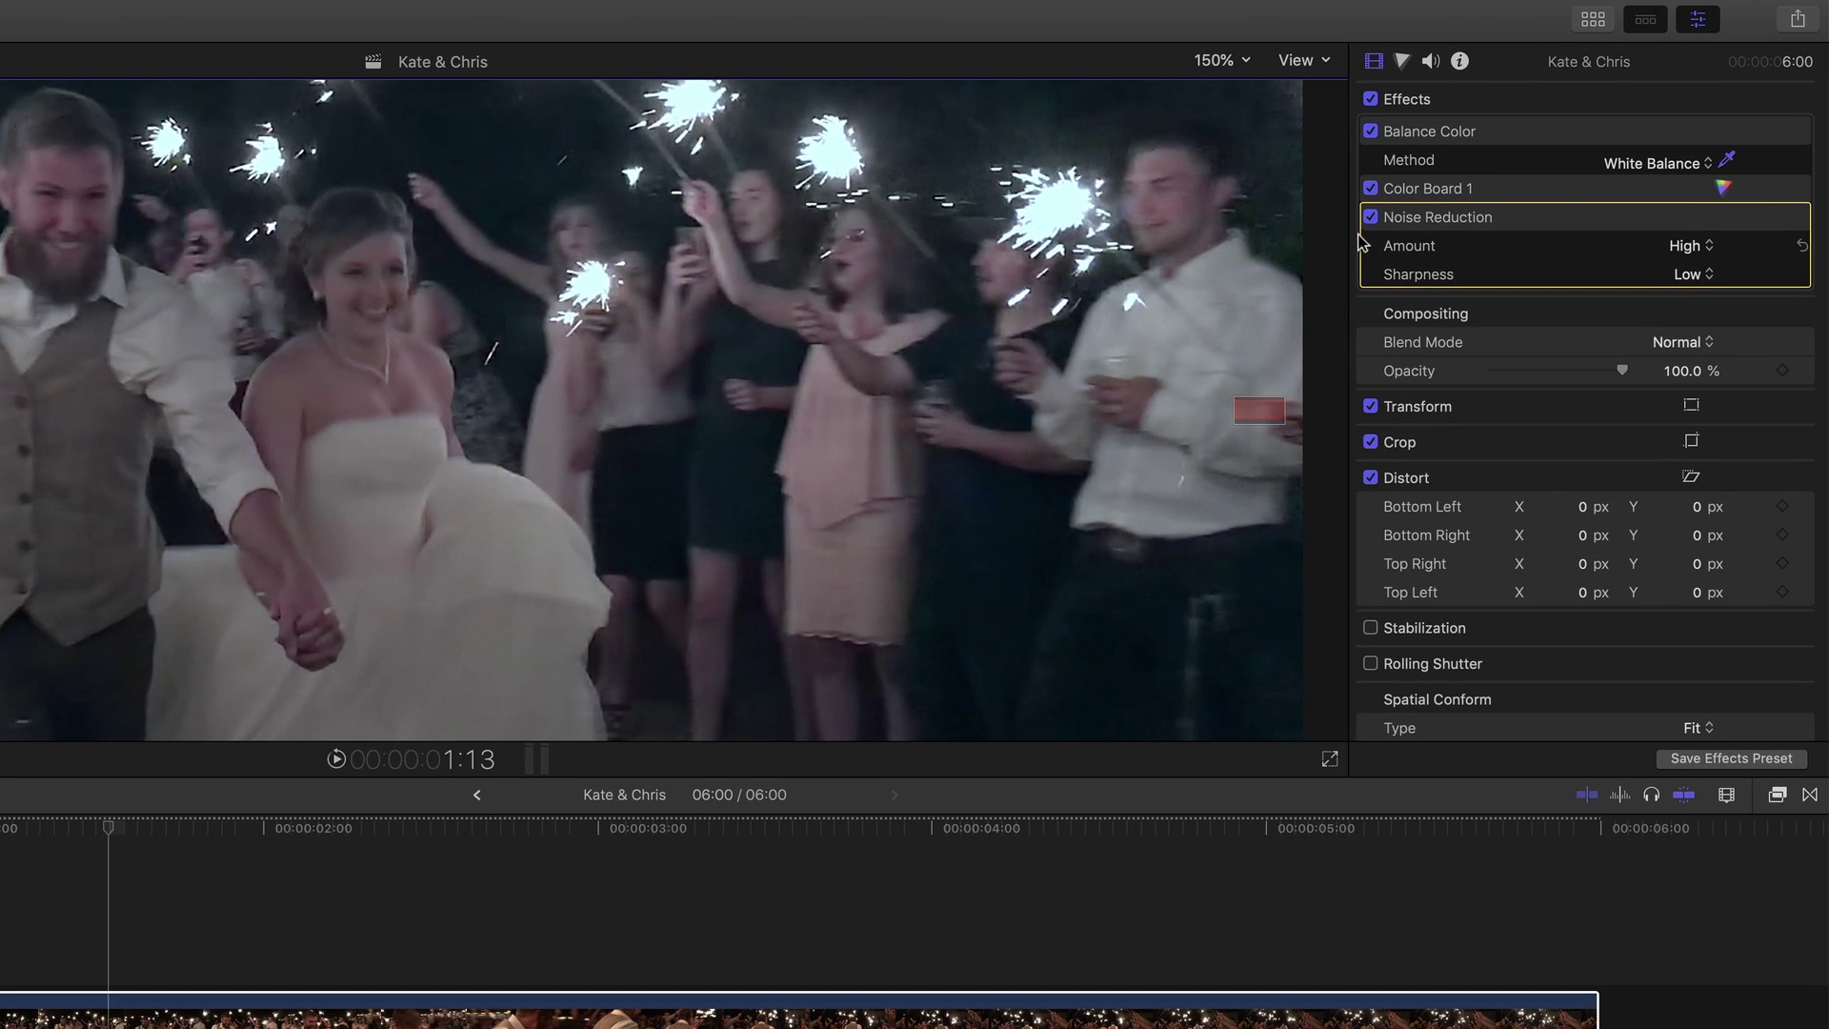
Toggle Noise Reduction off and on twice to compare, then scrub forward through the footage.
left_click(1371, 217)
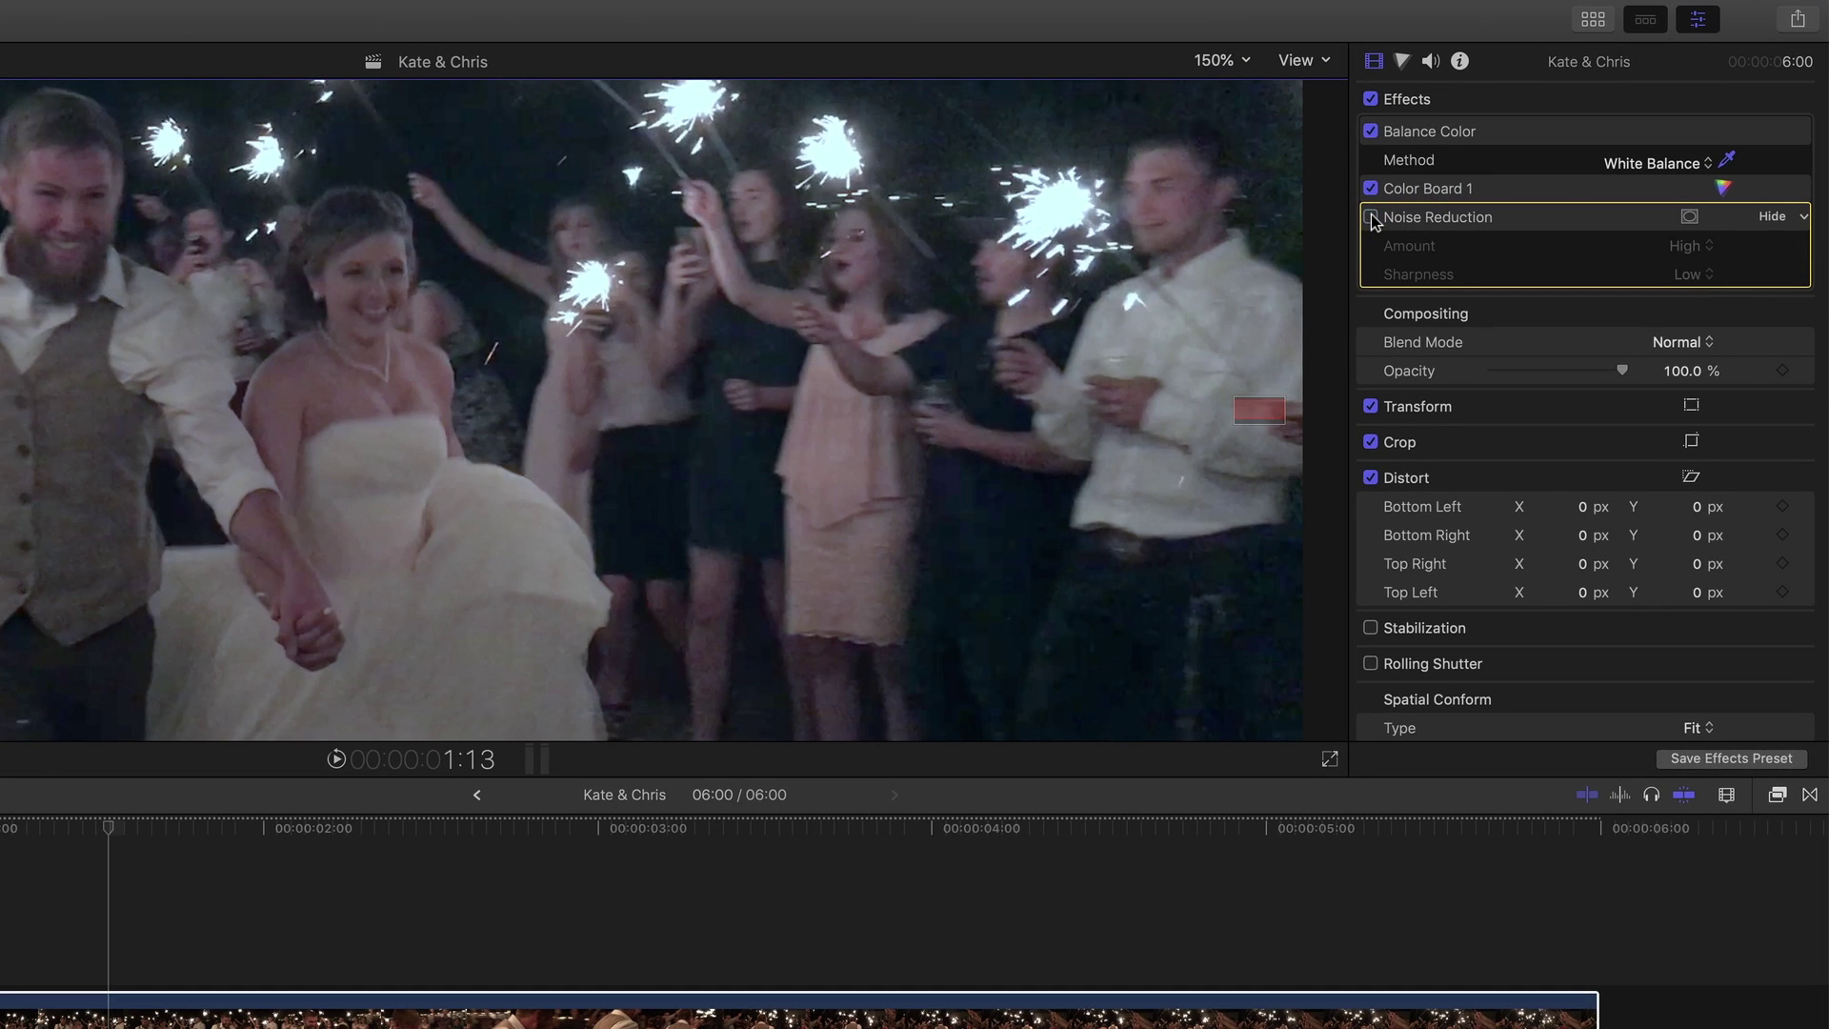
left_click(1372, 217)
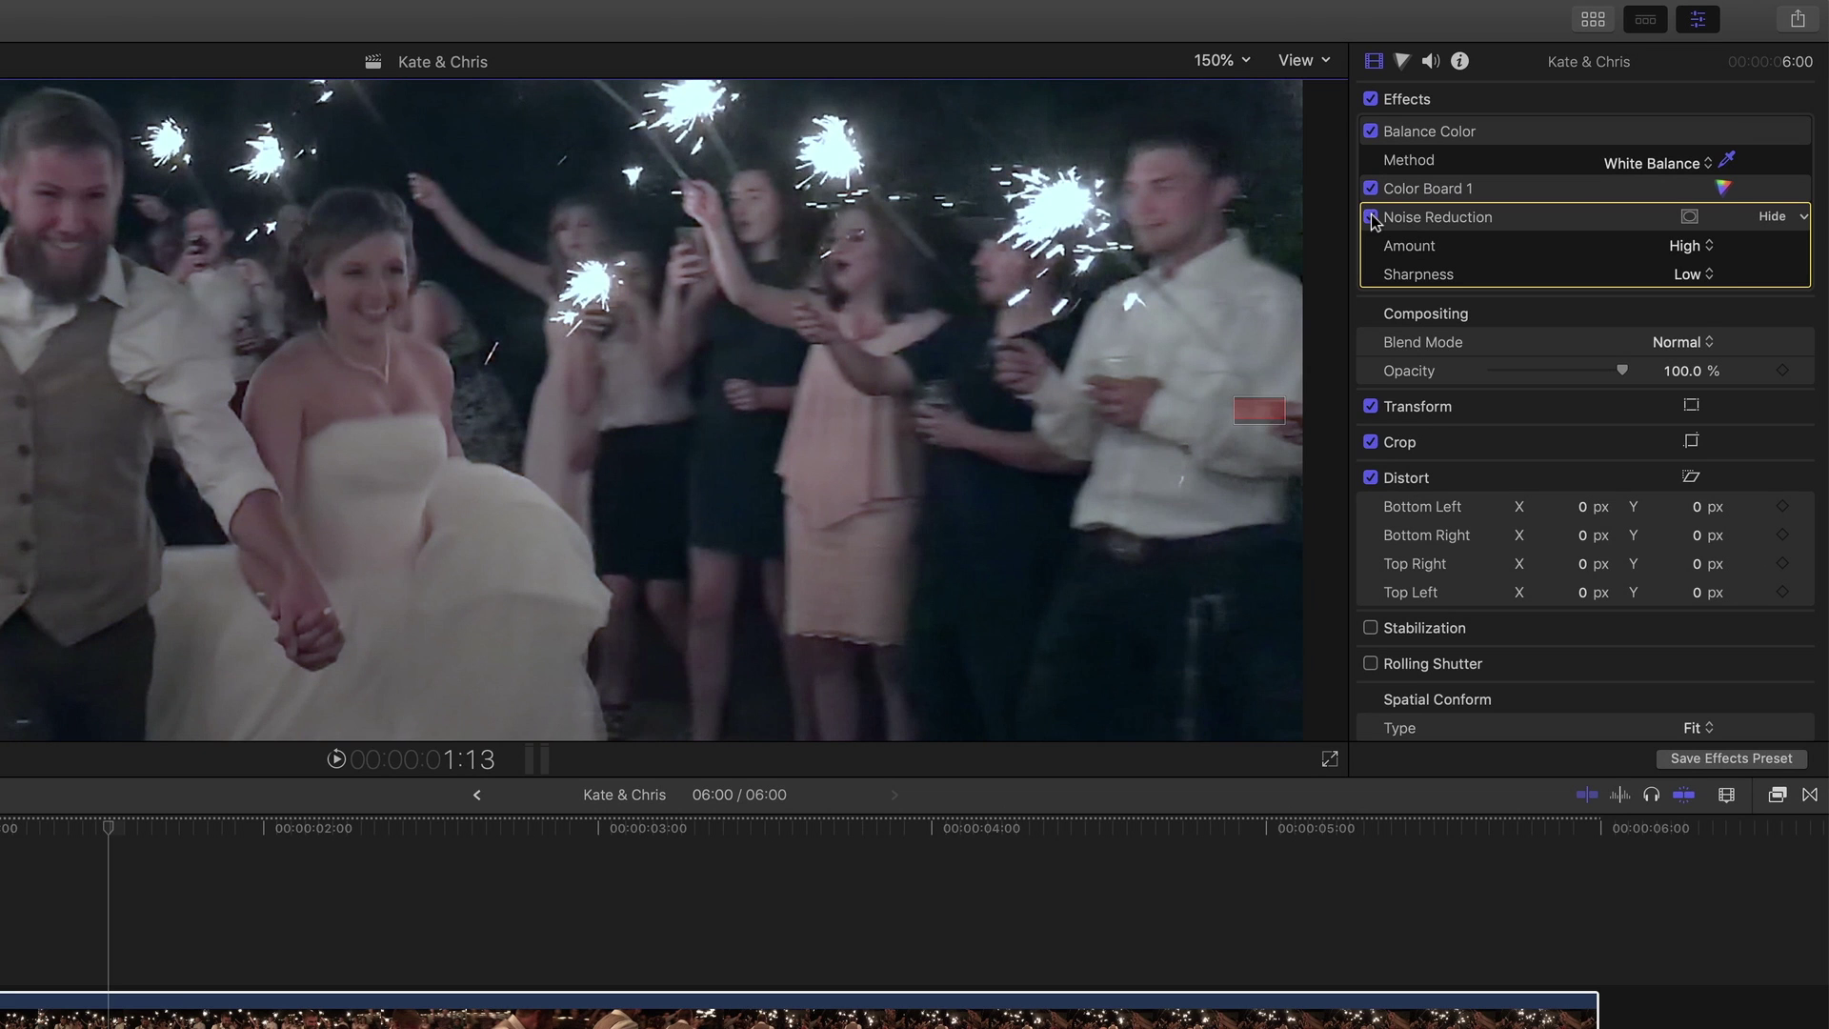
left_click(1371, 217)
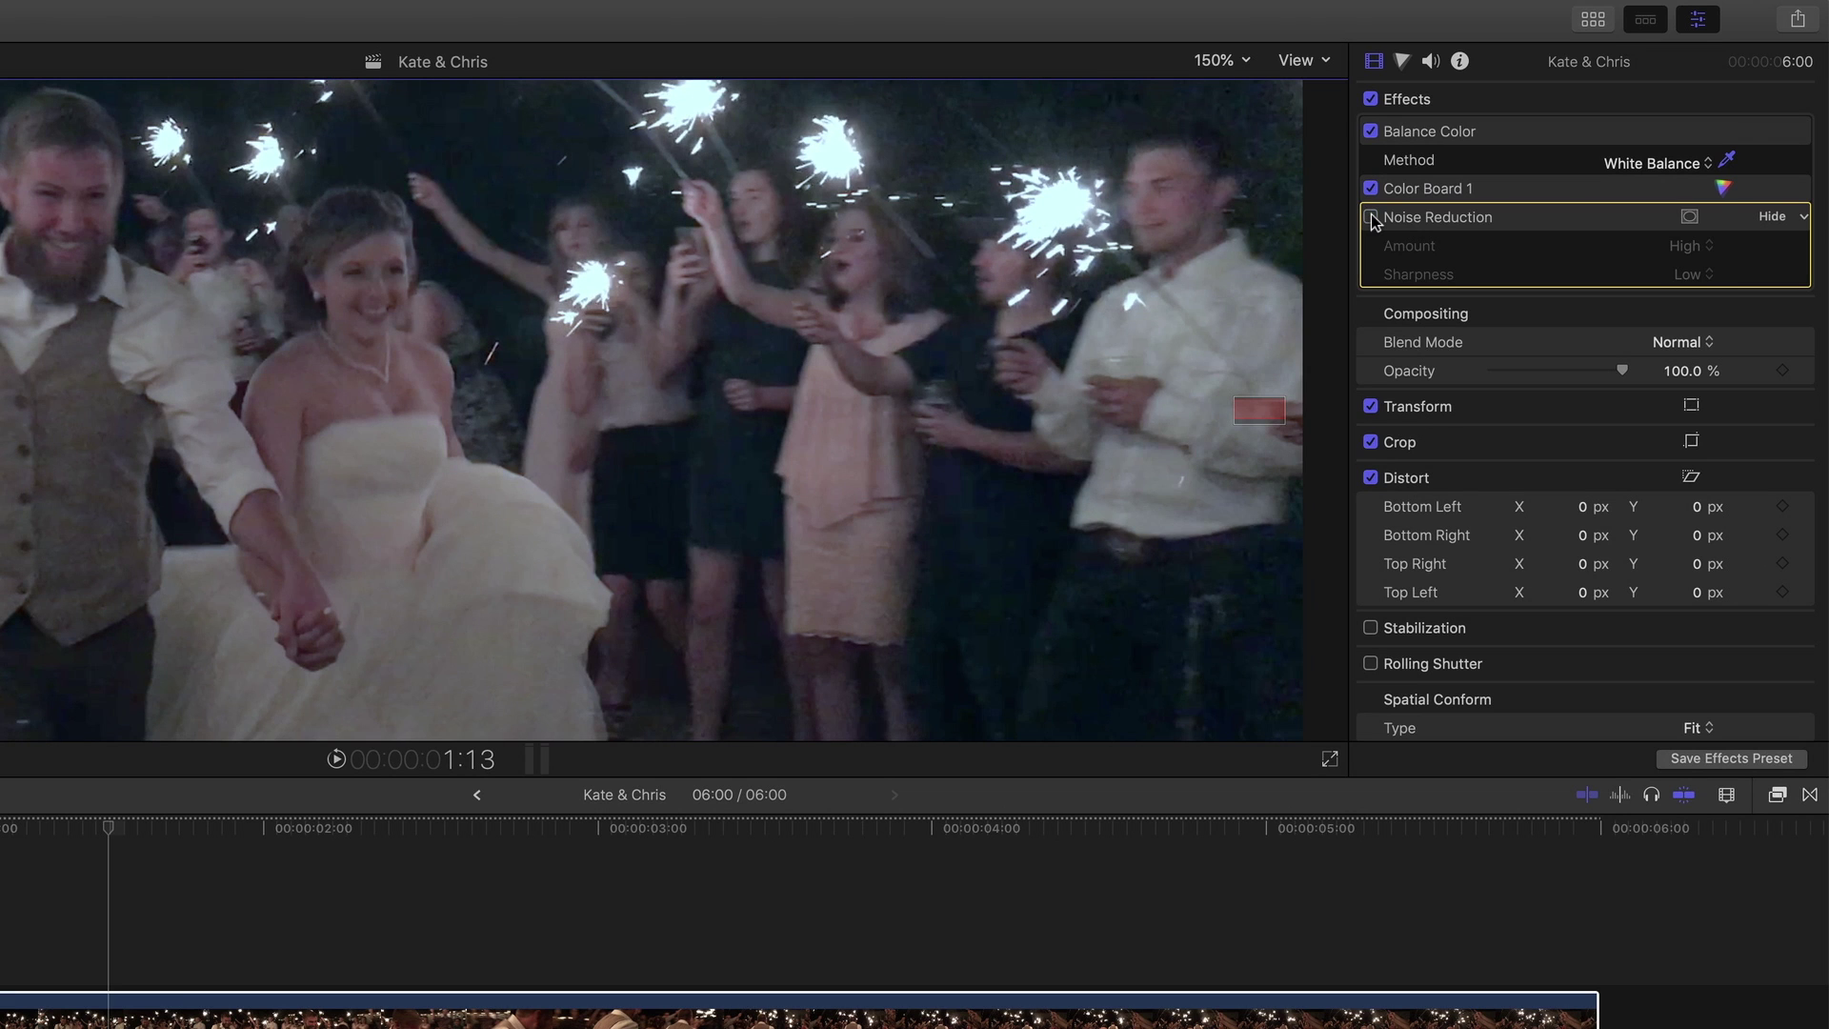
left_click(1371, 217)
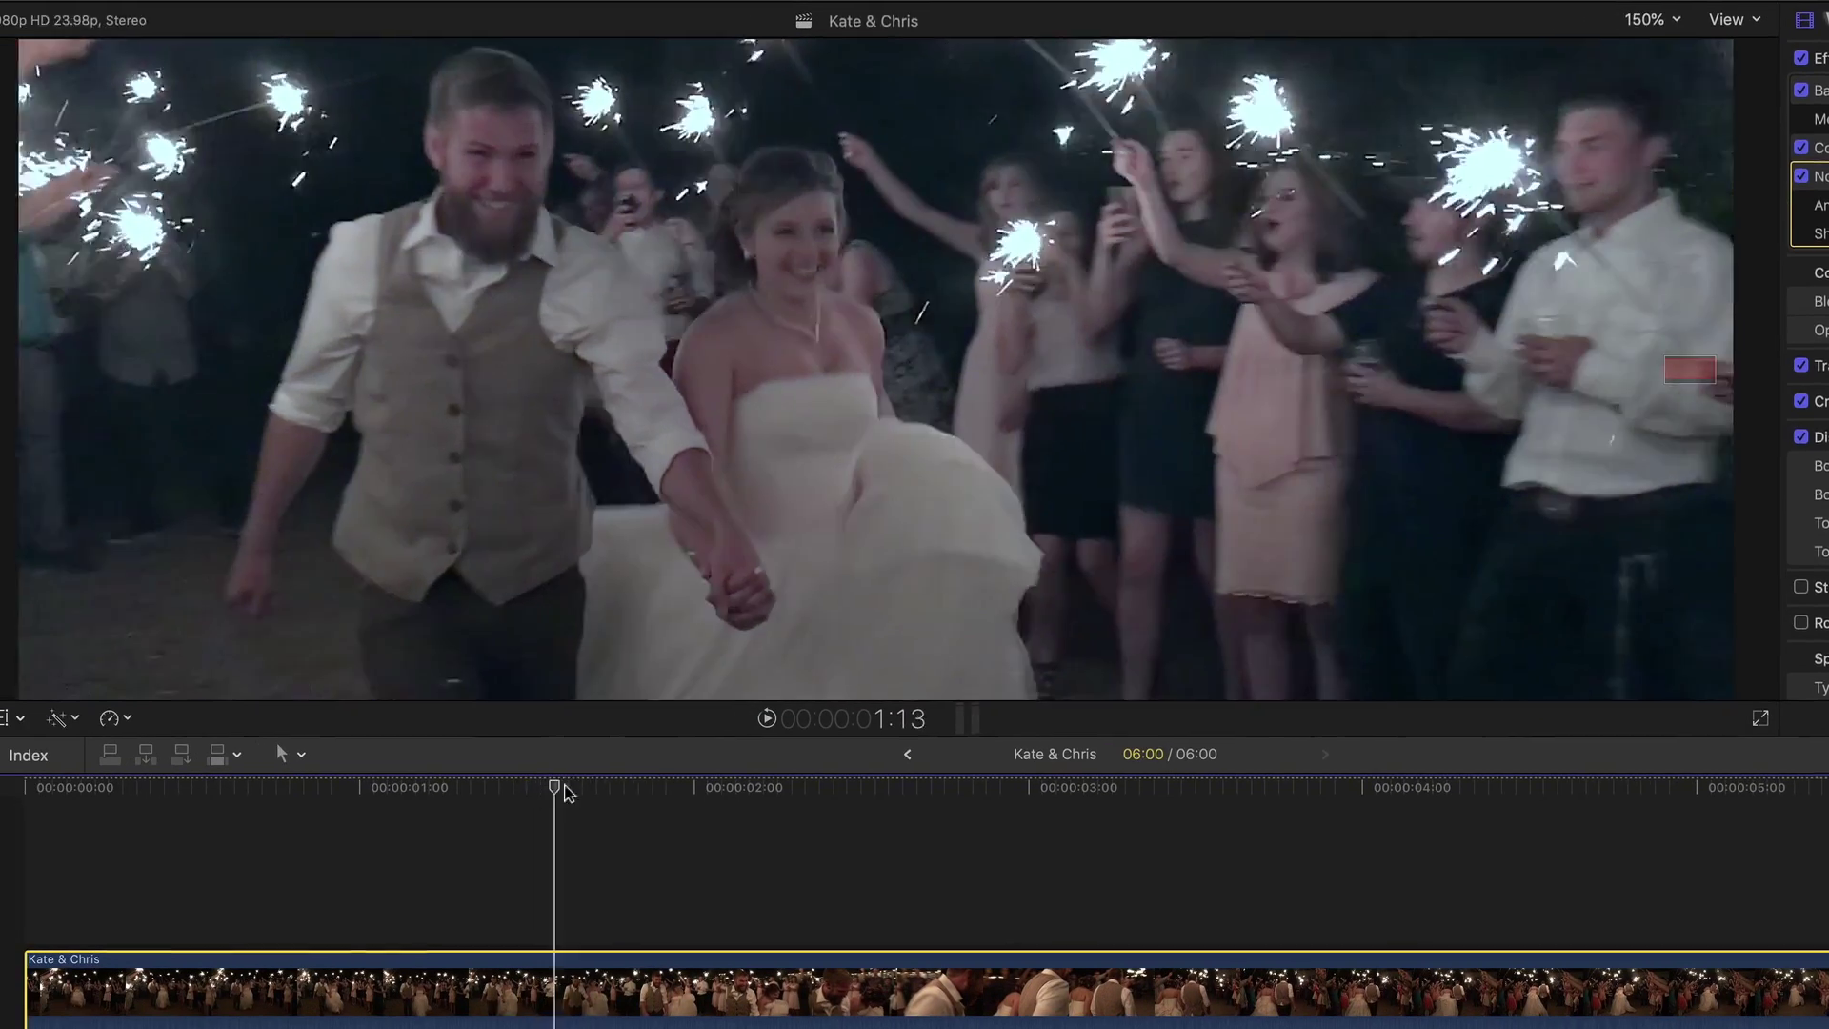
left_click(205, 831)
left_click_drag(661, 791, 1181, 810)
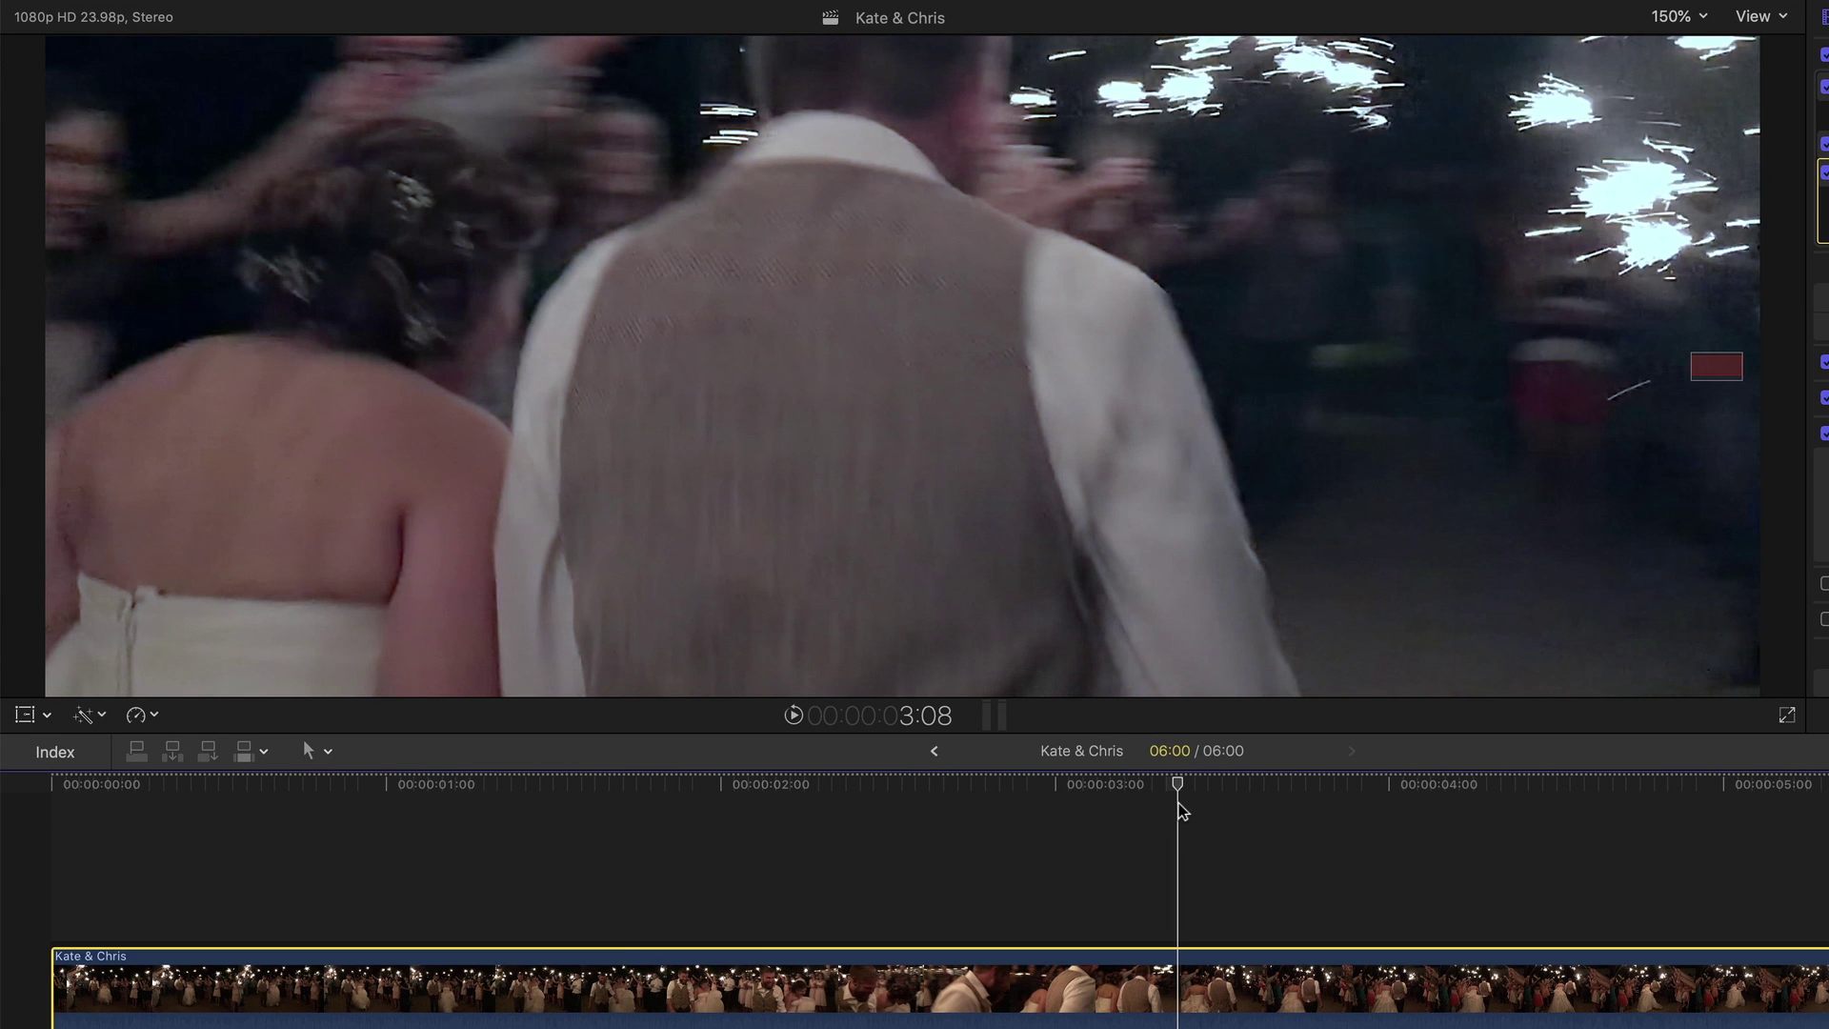
Set the Noise Reduction Sharpness to Medium, scrubbing through the sparkler clip to check it.
left_click_drag(1181, 790, 1632, 805)
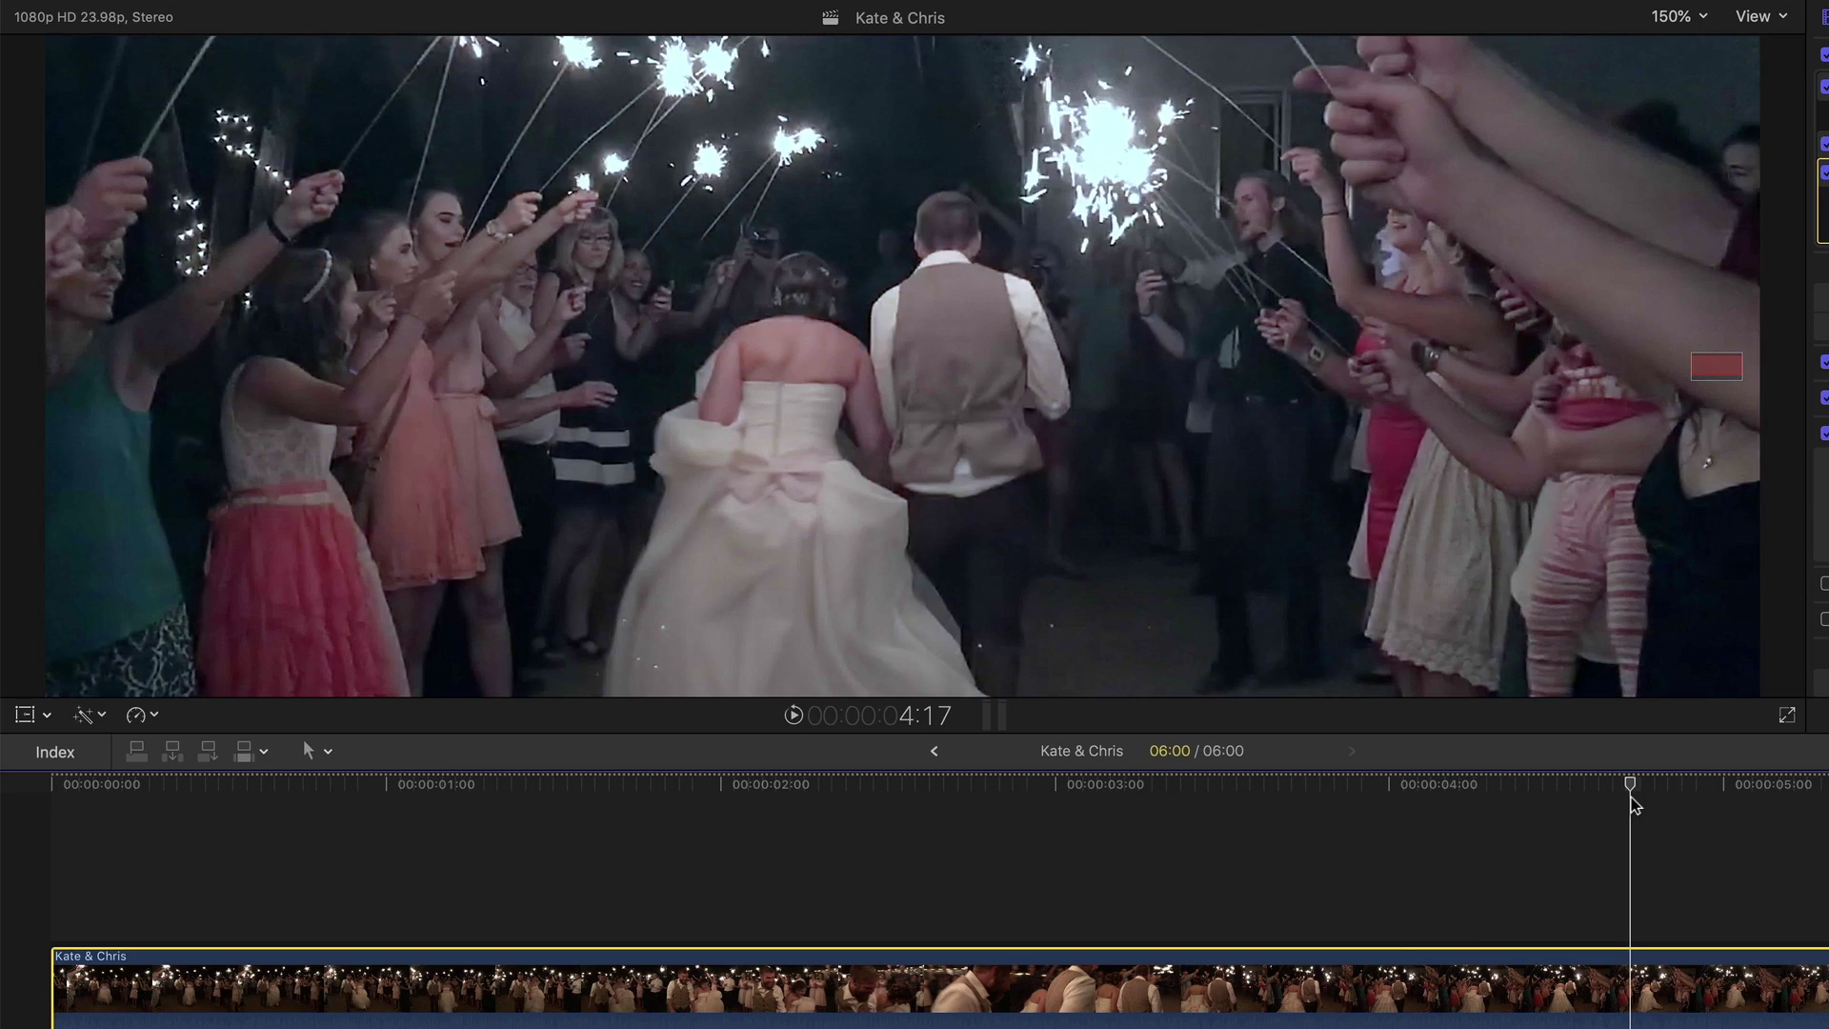
left_click_drag(1632, 805, 516, 812)
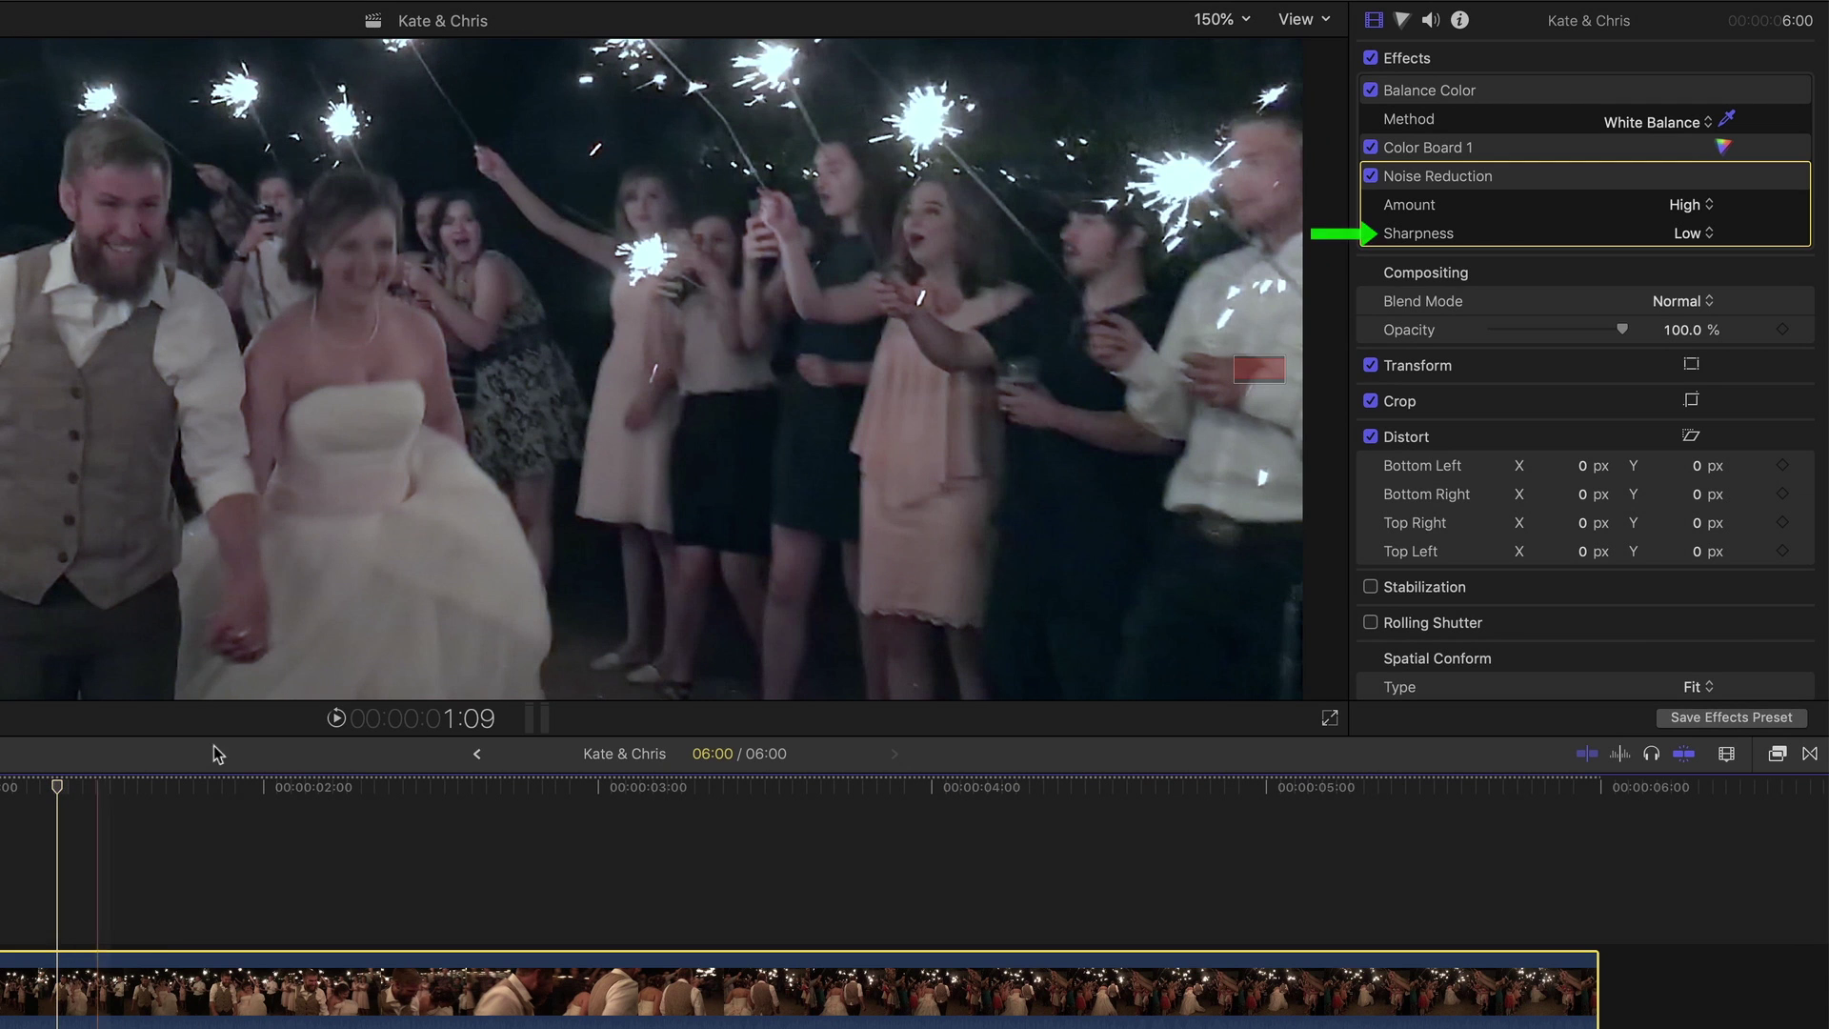
left_click(1691, 233)
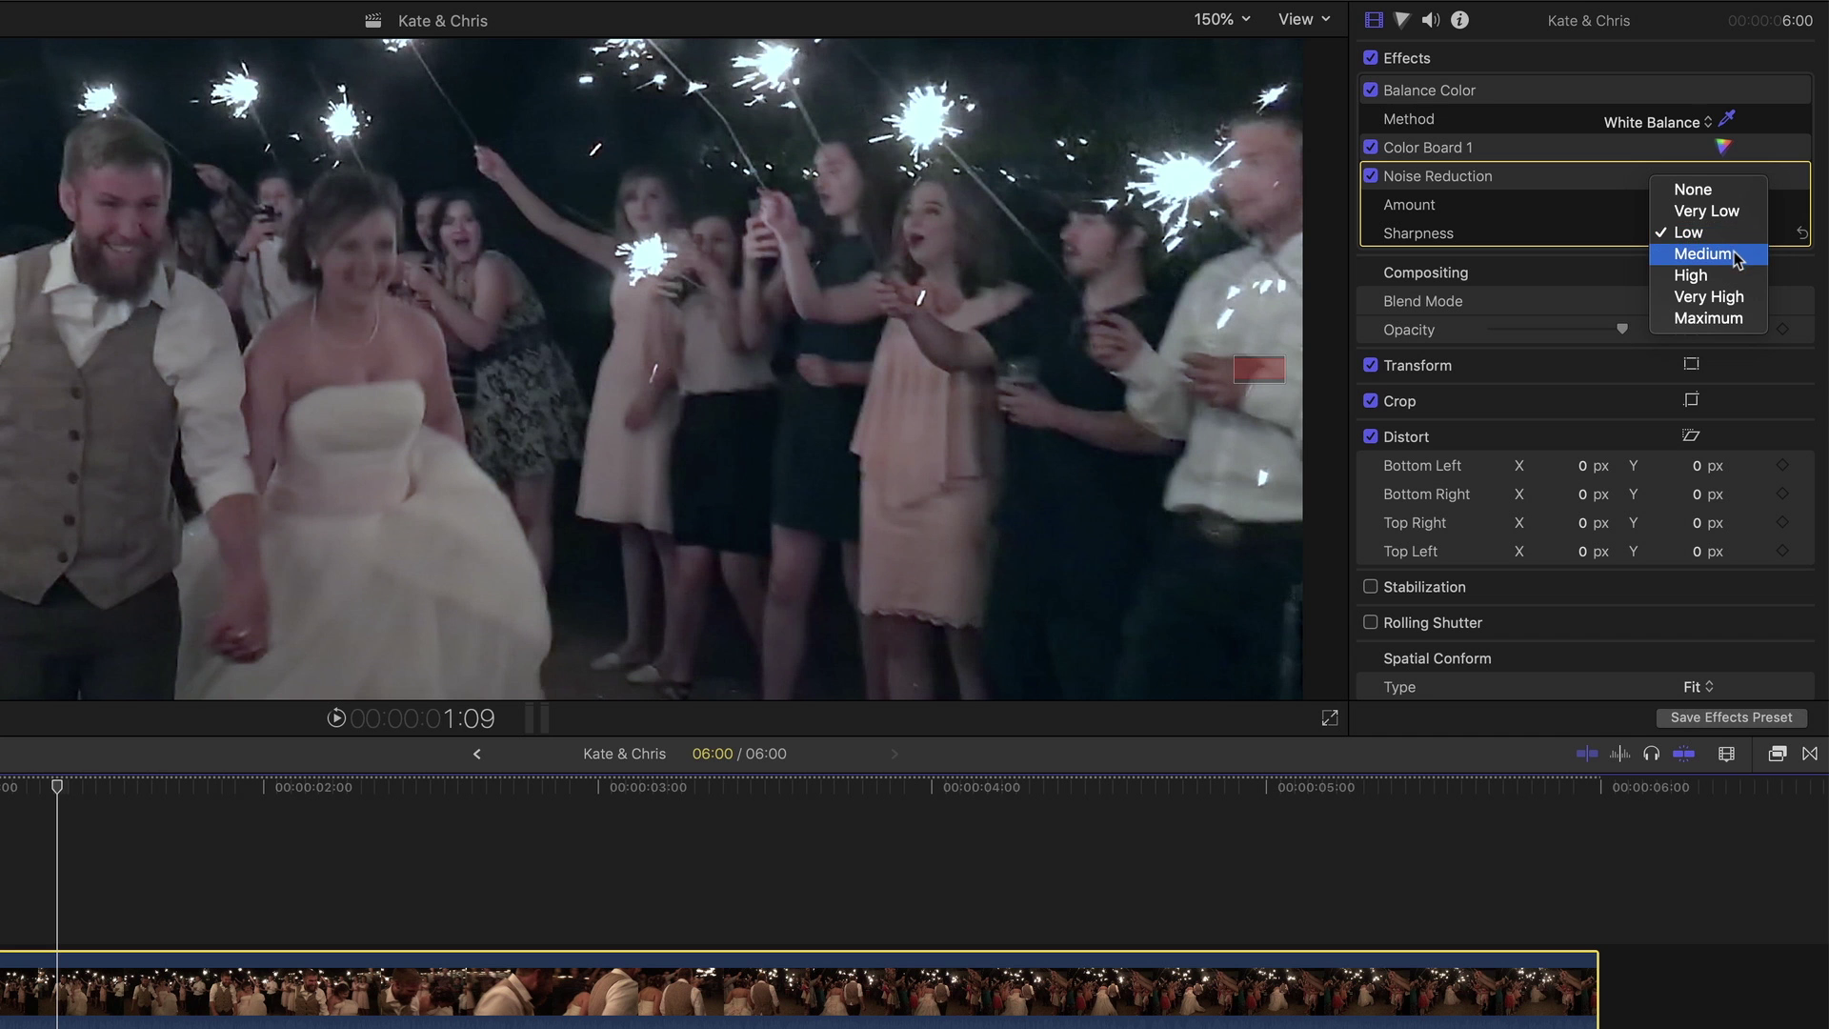
left_click(1705, 254)
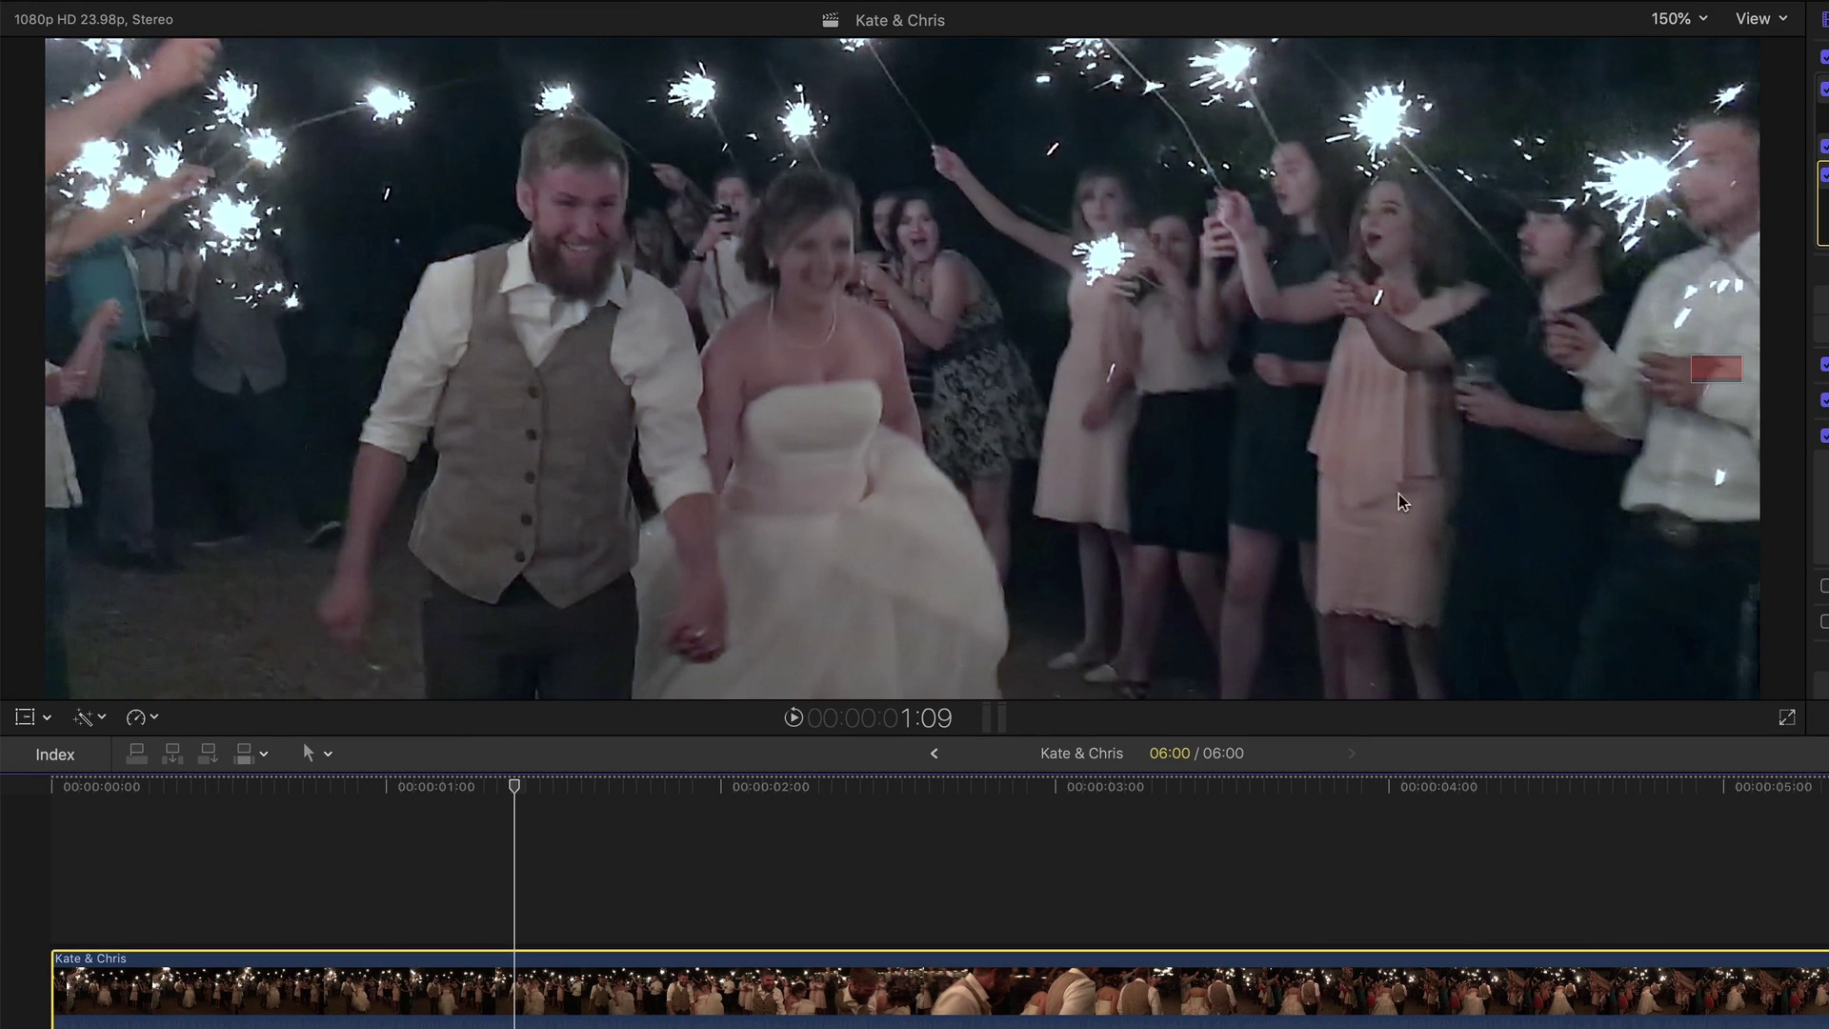
left_click_drag(559, 787, 379, 791)
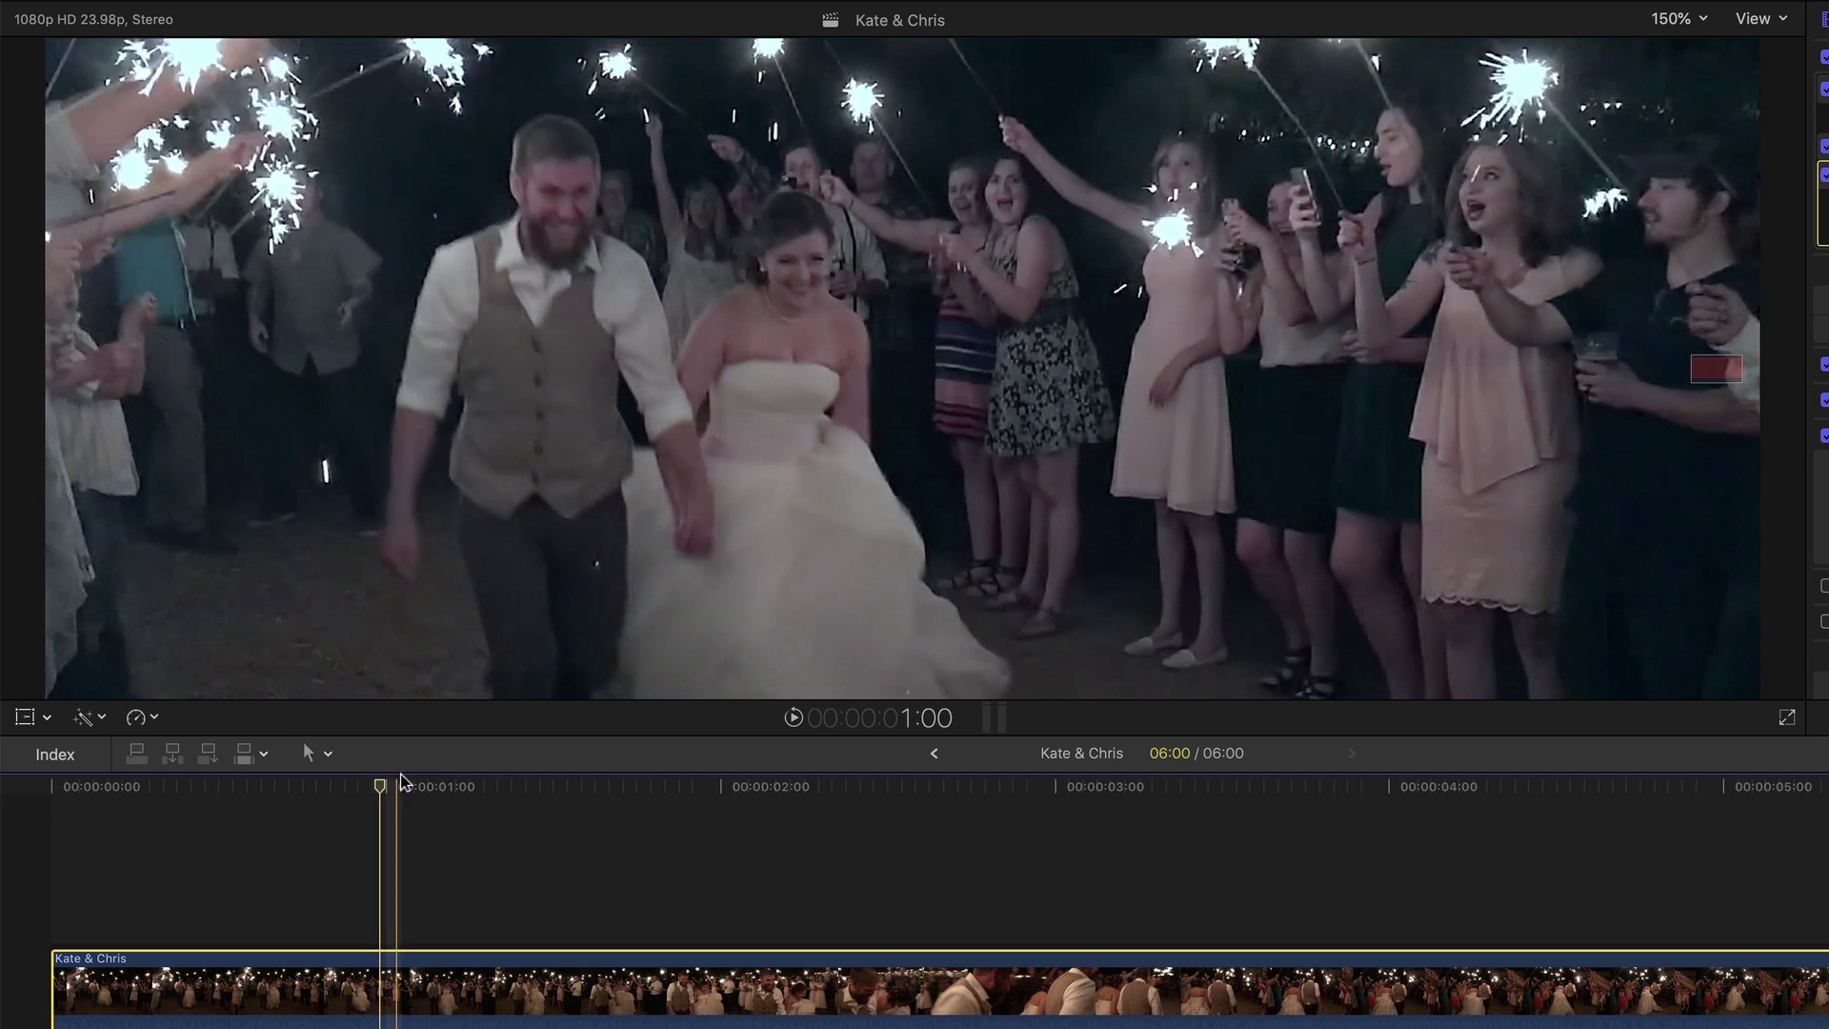
Fit the whole frame in the viewer with Shift-Z and play the clip from its very start.
left_click(519, 493)
key("shift+z")
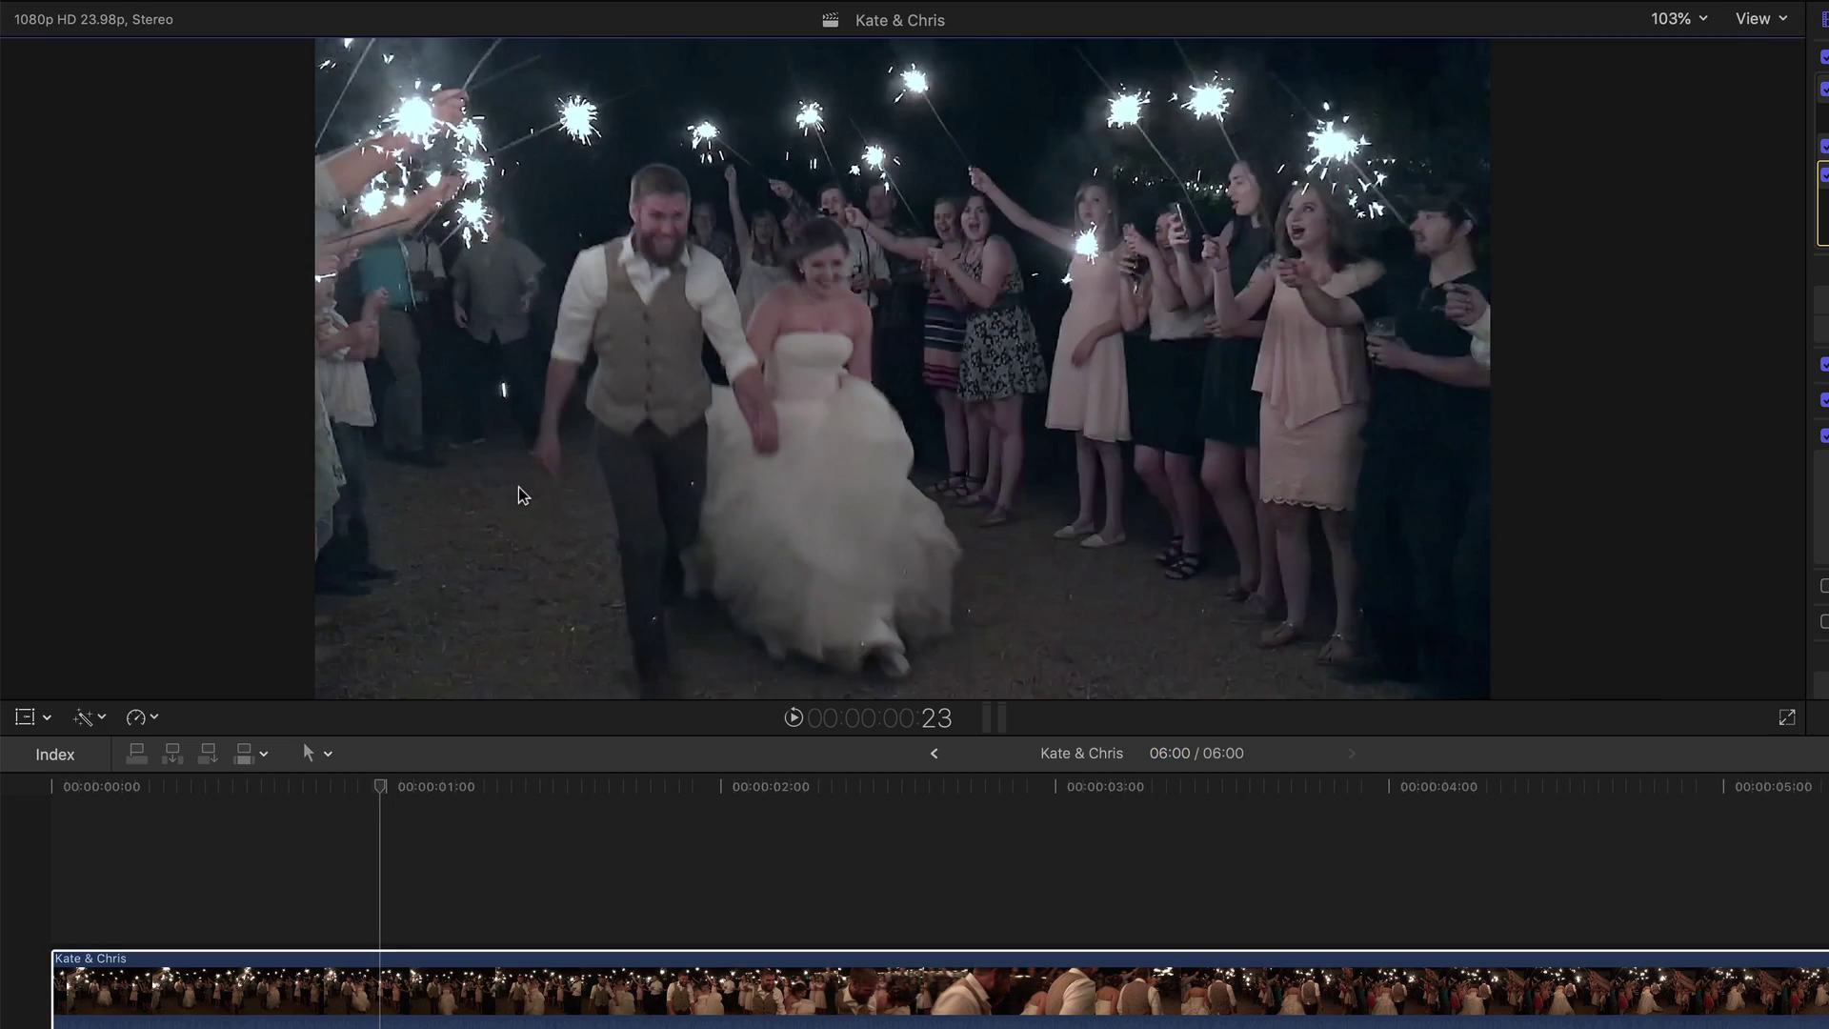
left_click(396, 804)
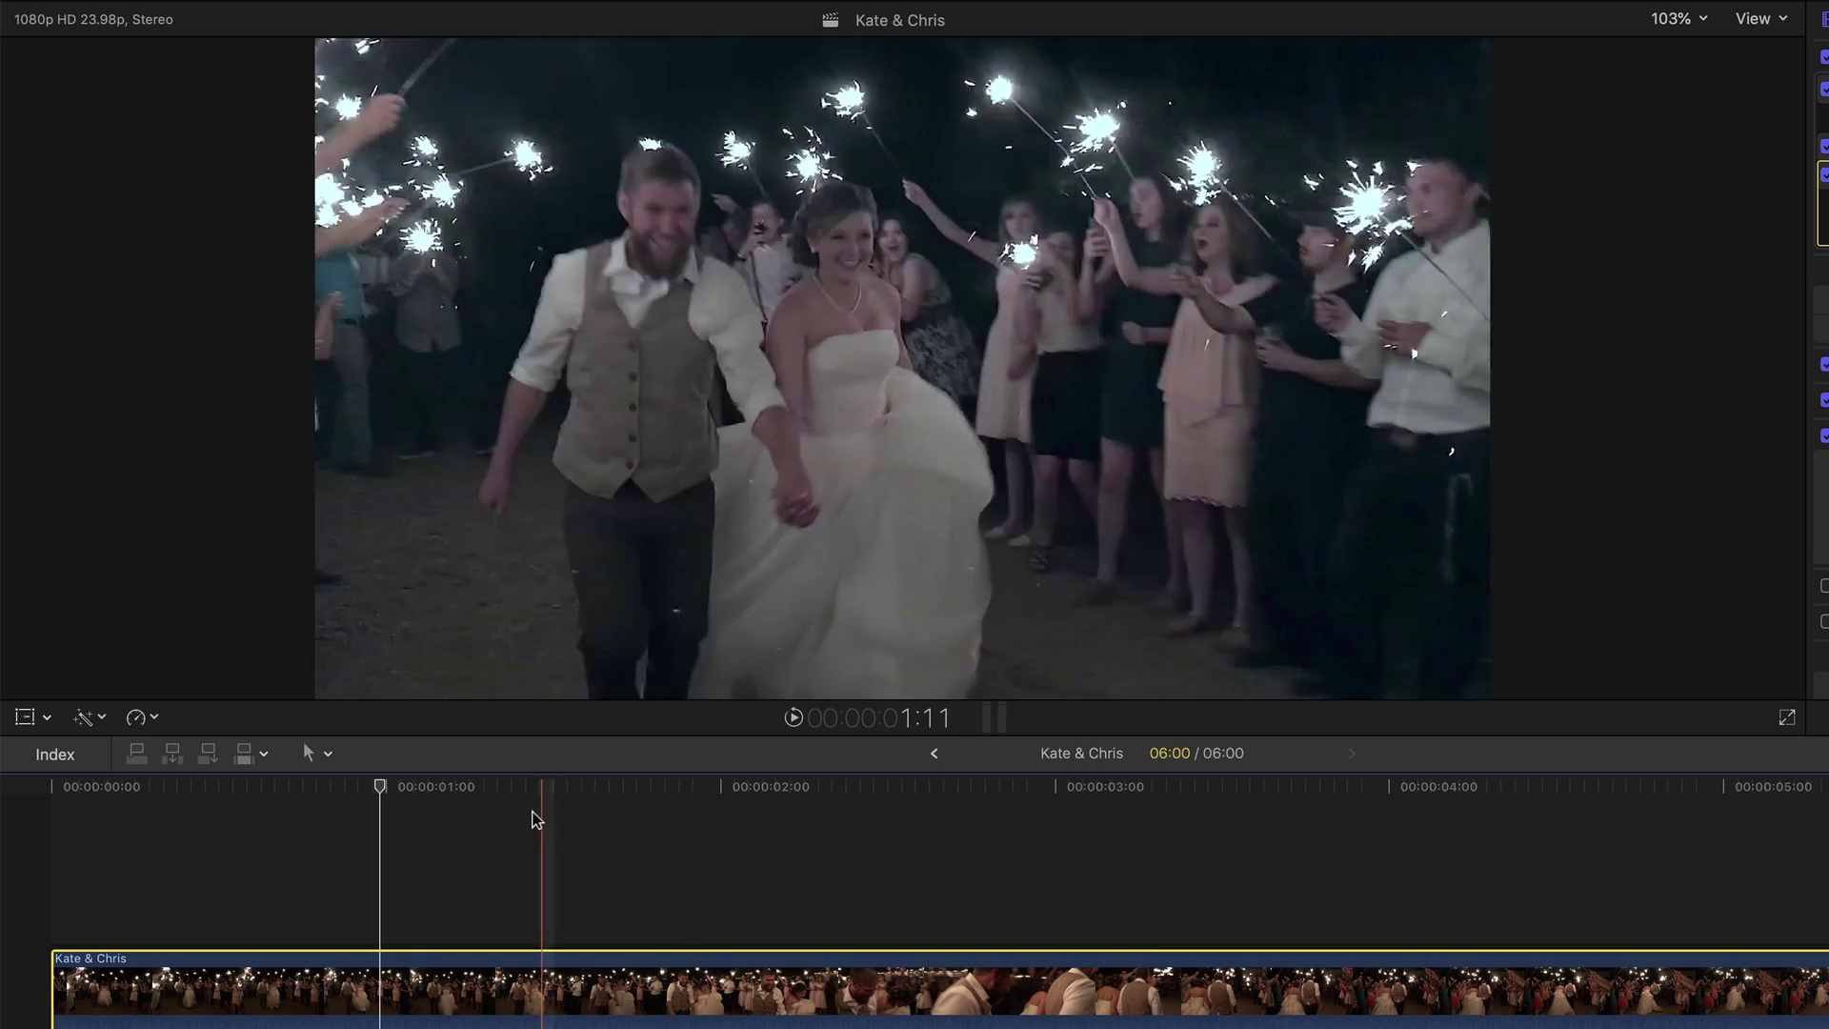
left_click(234, 827)
left_click_drag(236, 796, 76, 816)
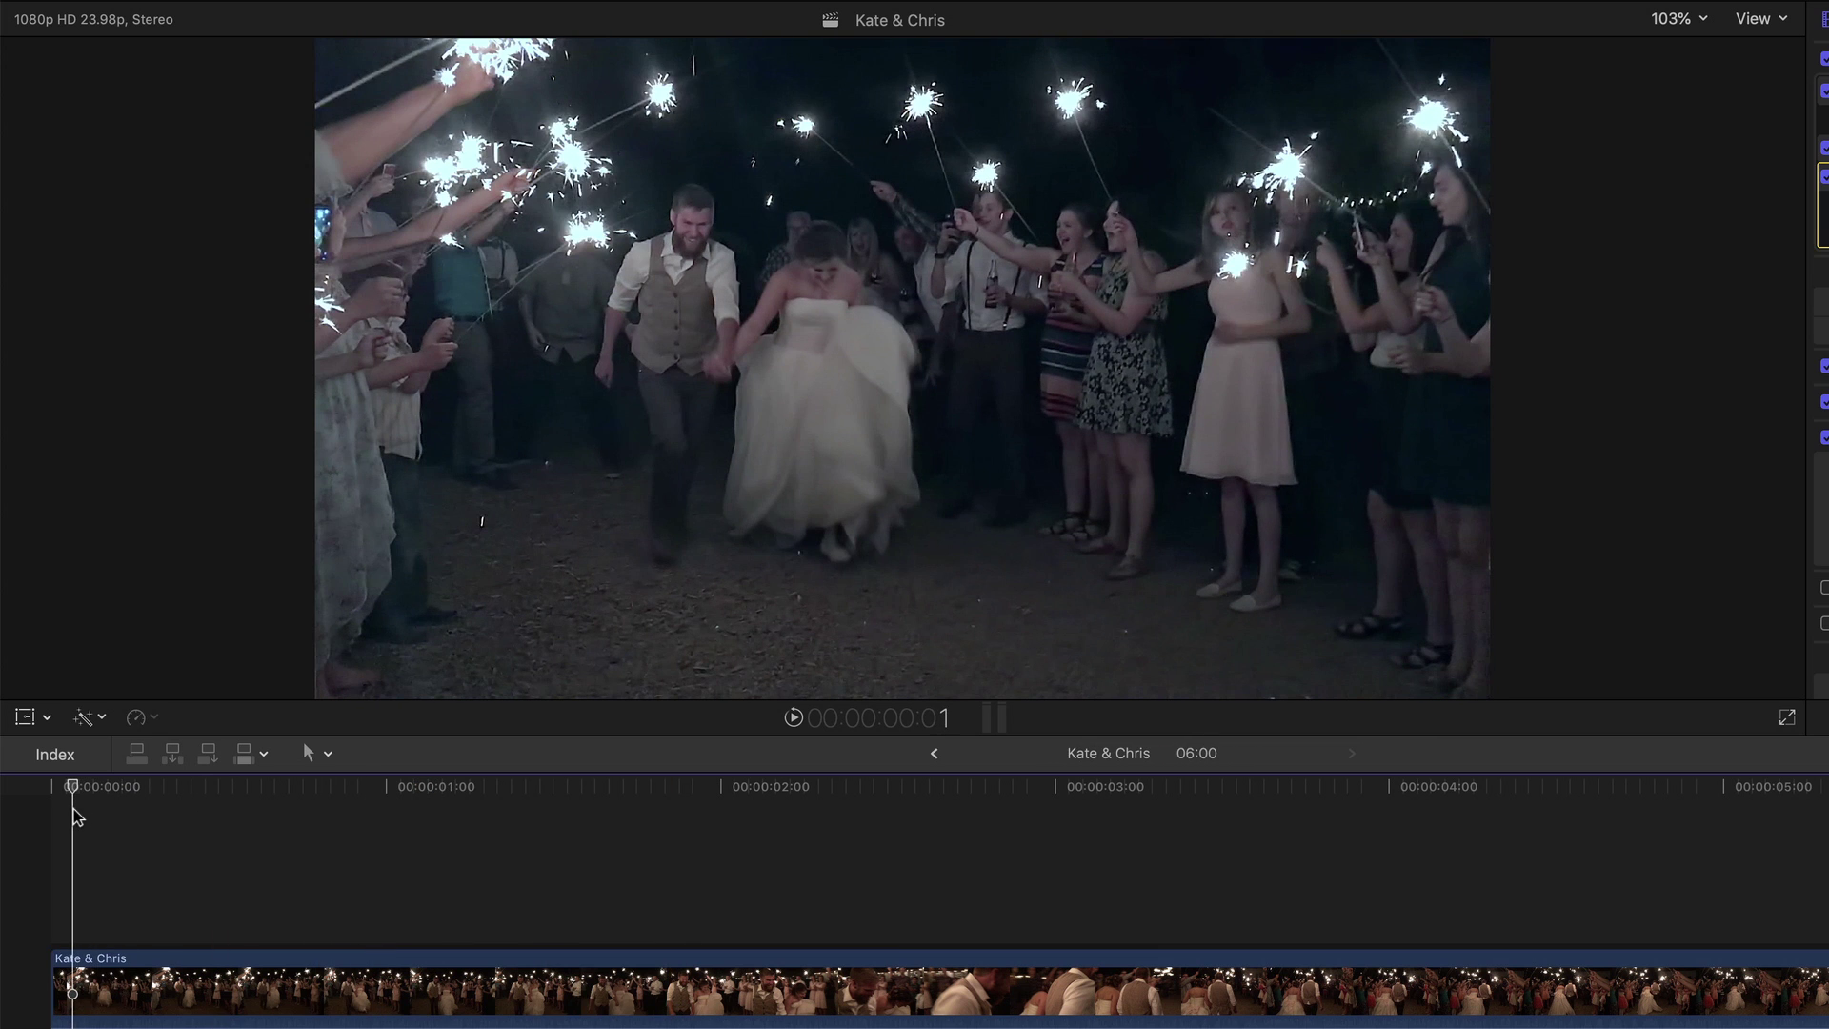
key("space")
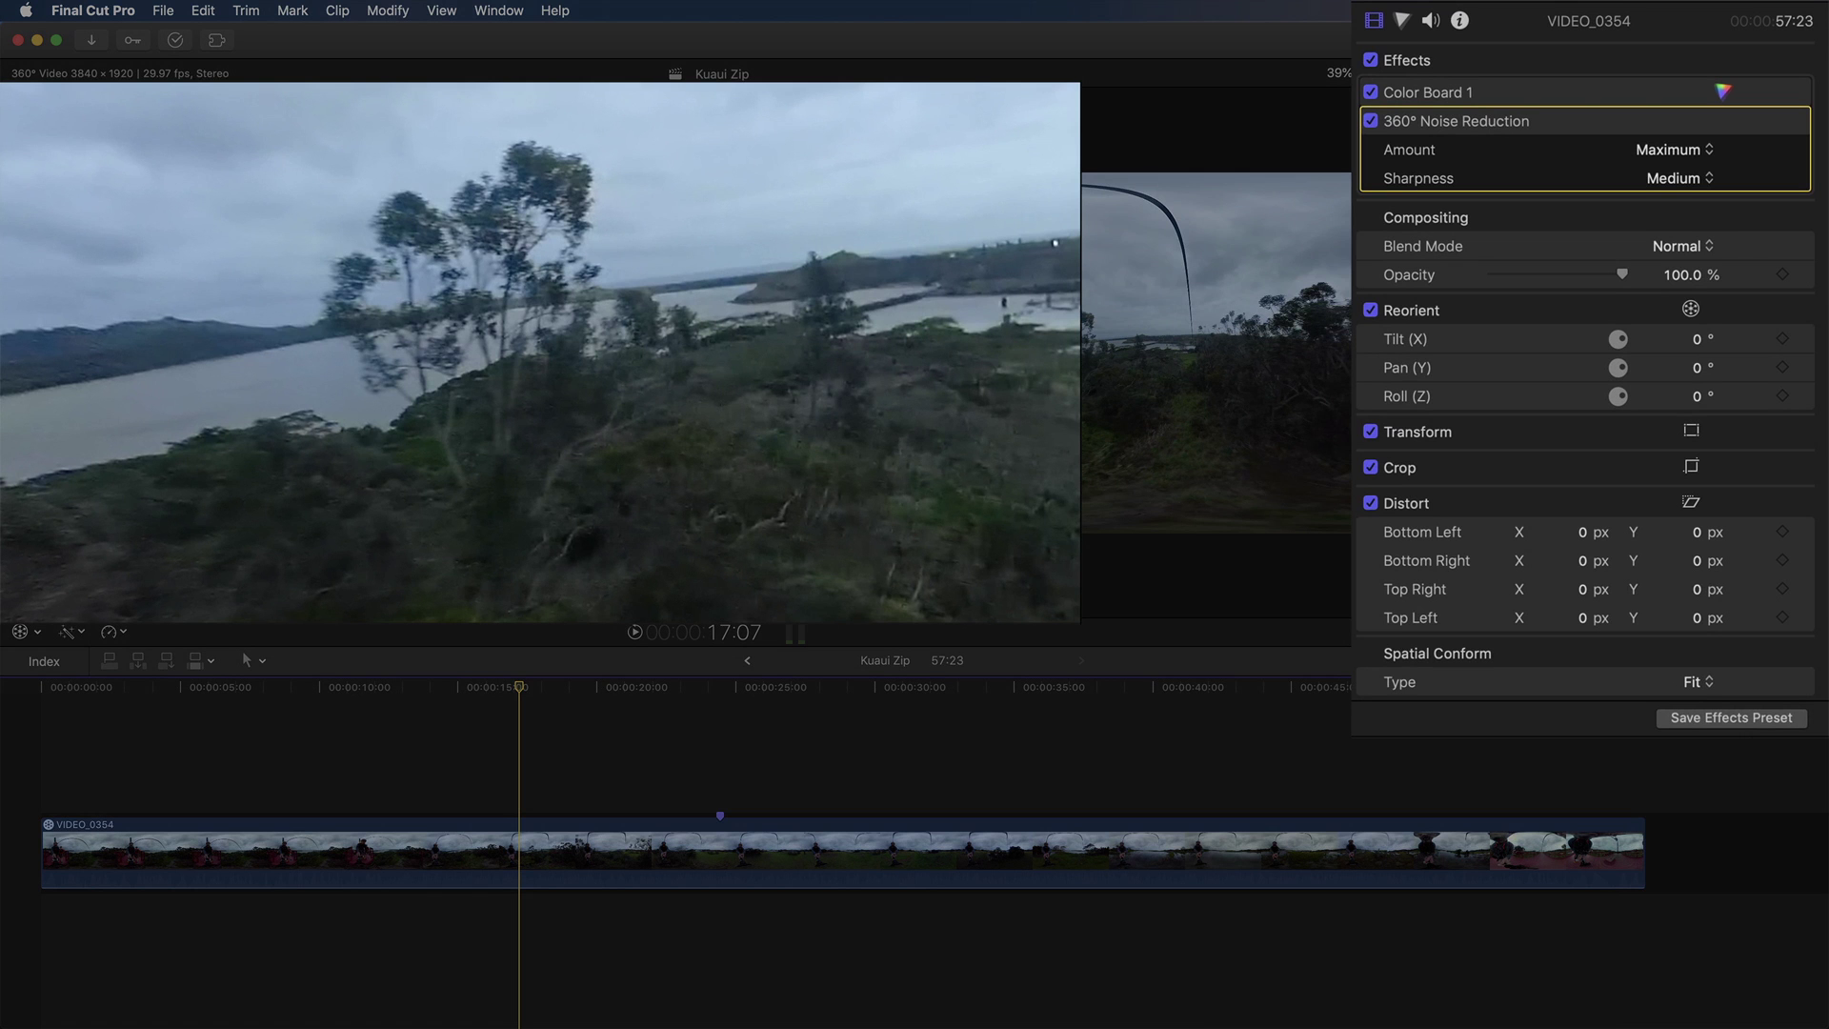
Scrub through the Kuaui Zip 360° clip and drag the 360° view to look another direction.
left_click_drag(520, 693, 902, 694)
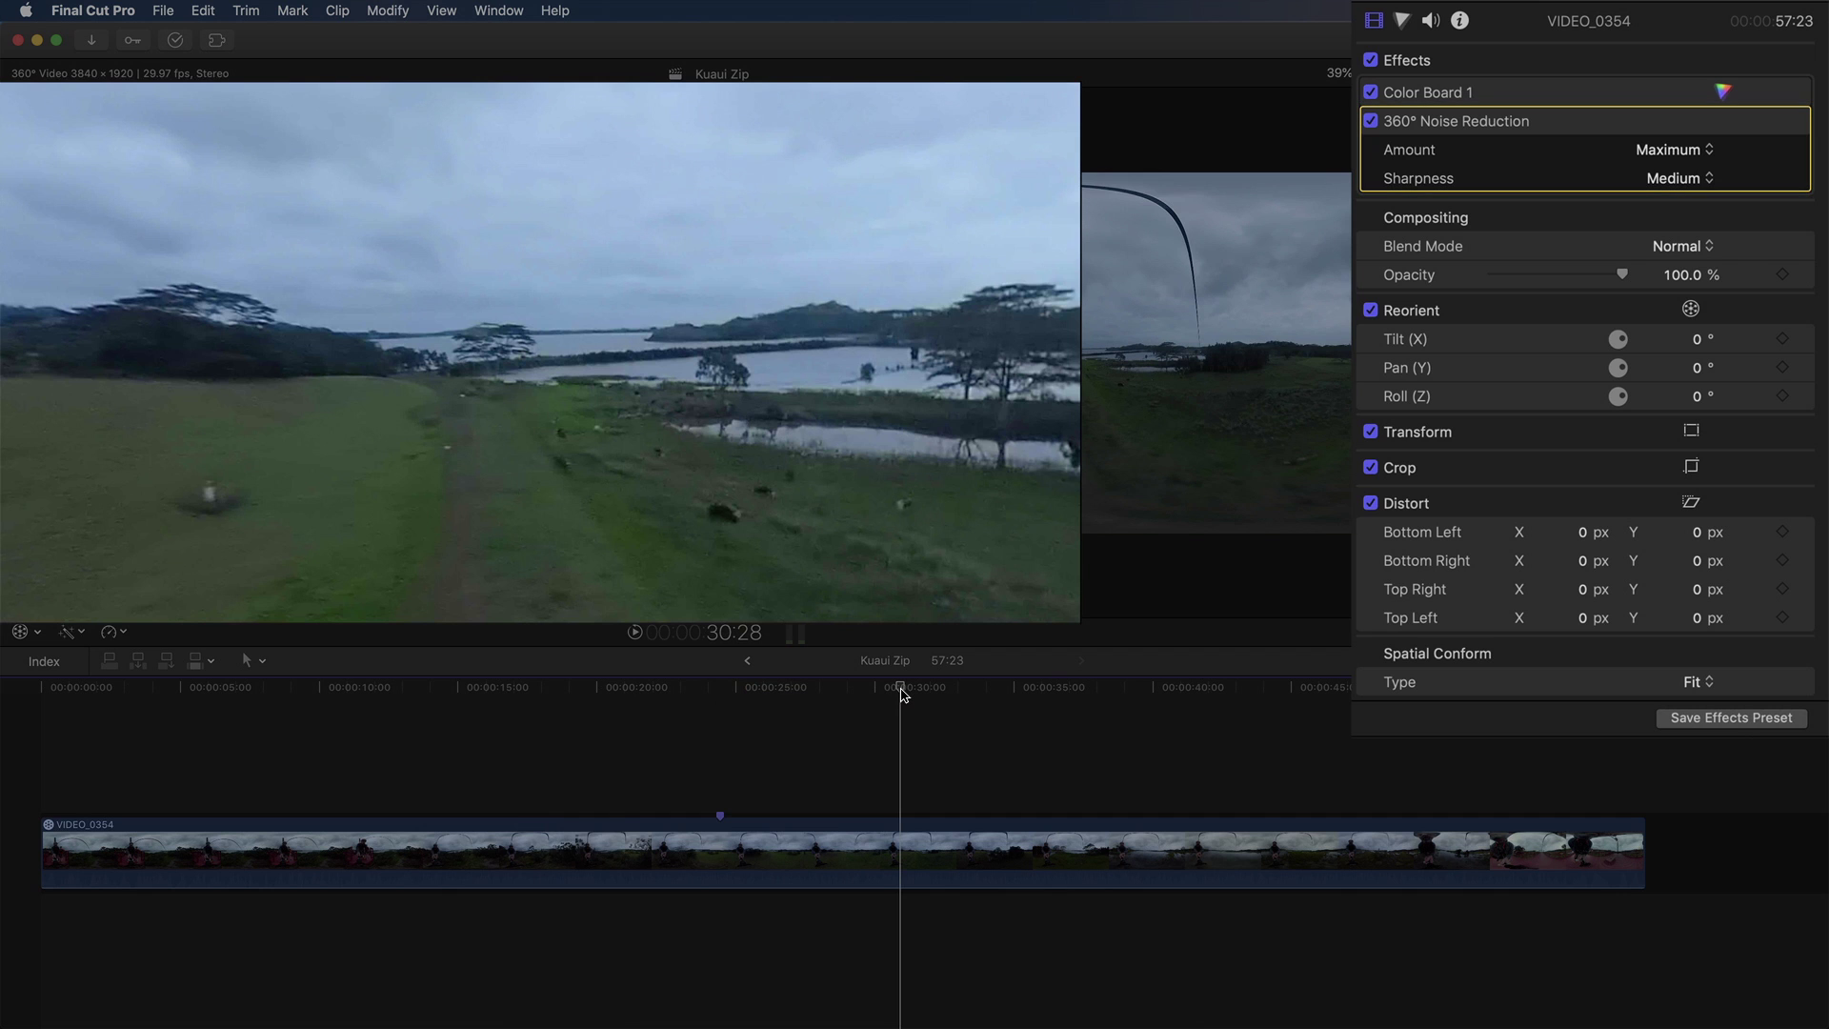
left_click_drag(901, 694, 719, 695)
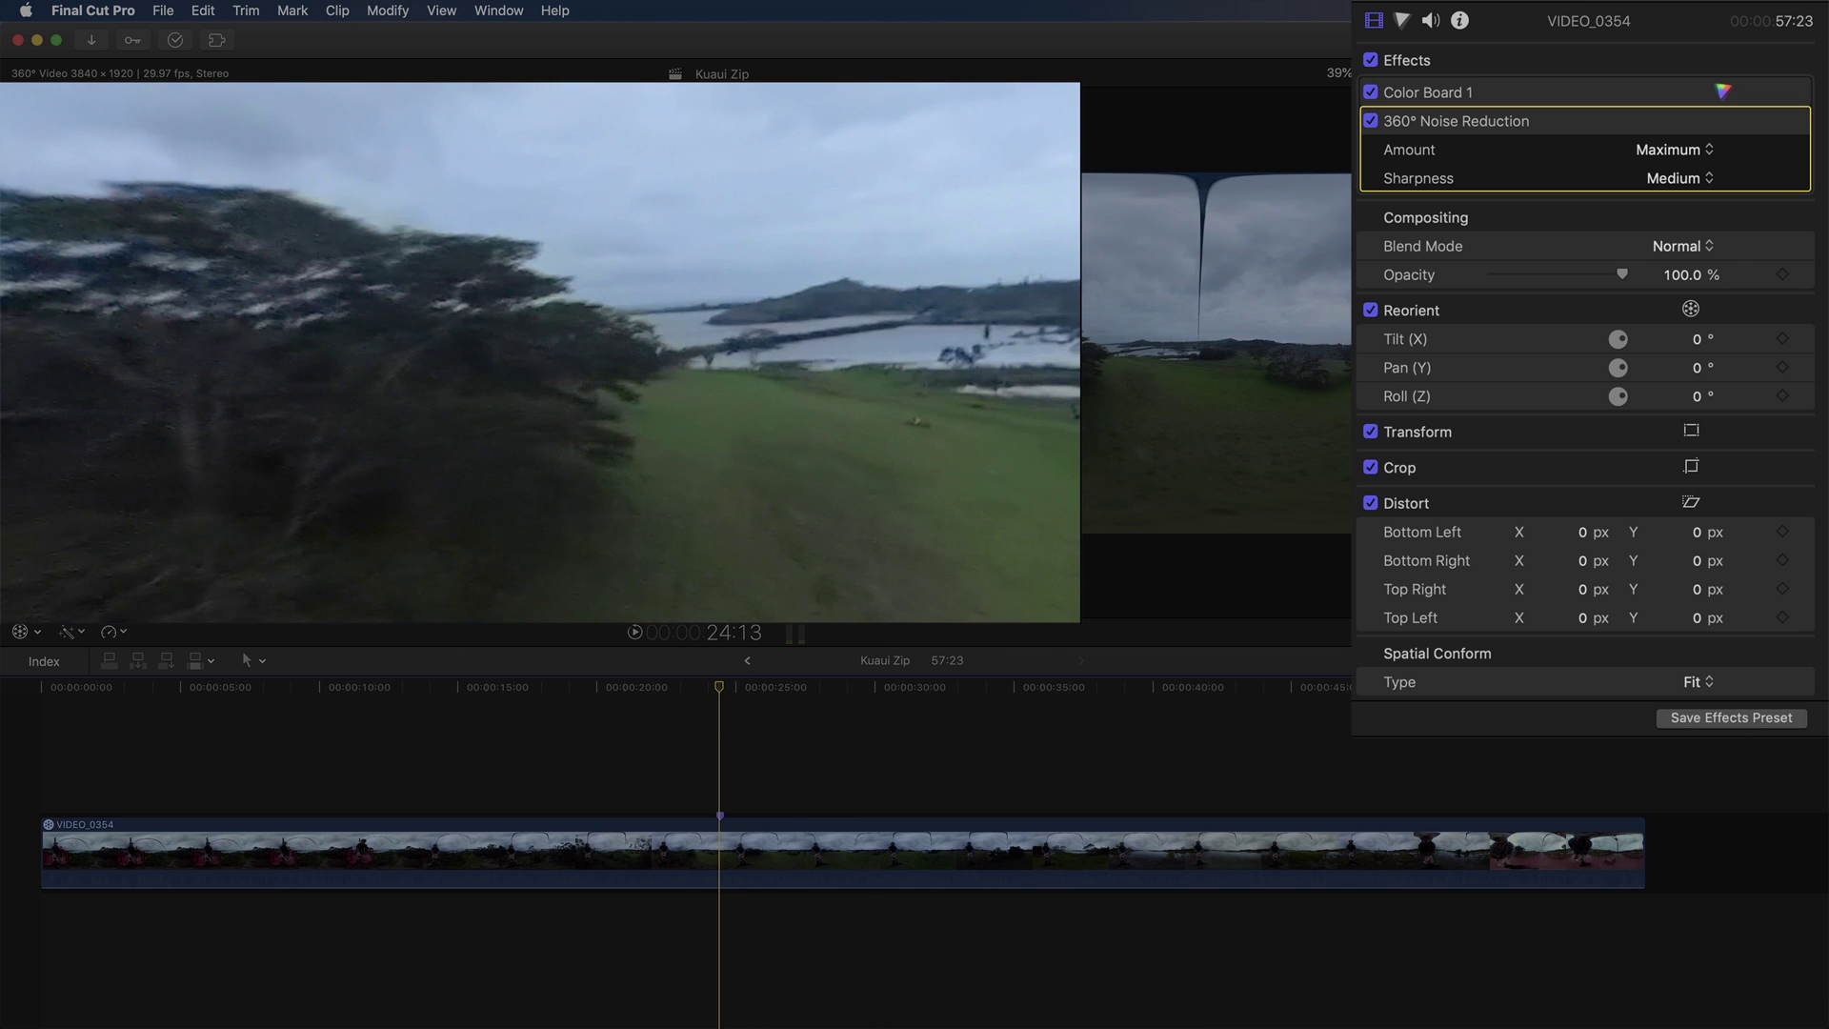
left_click_drag(902, 380, 802, 360)
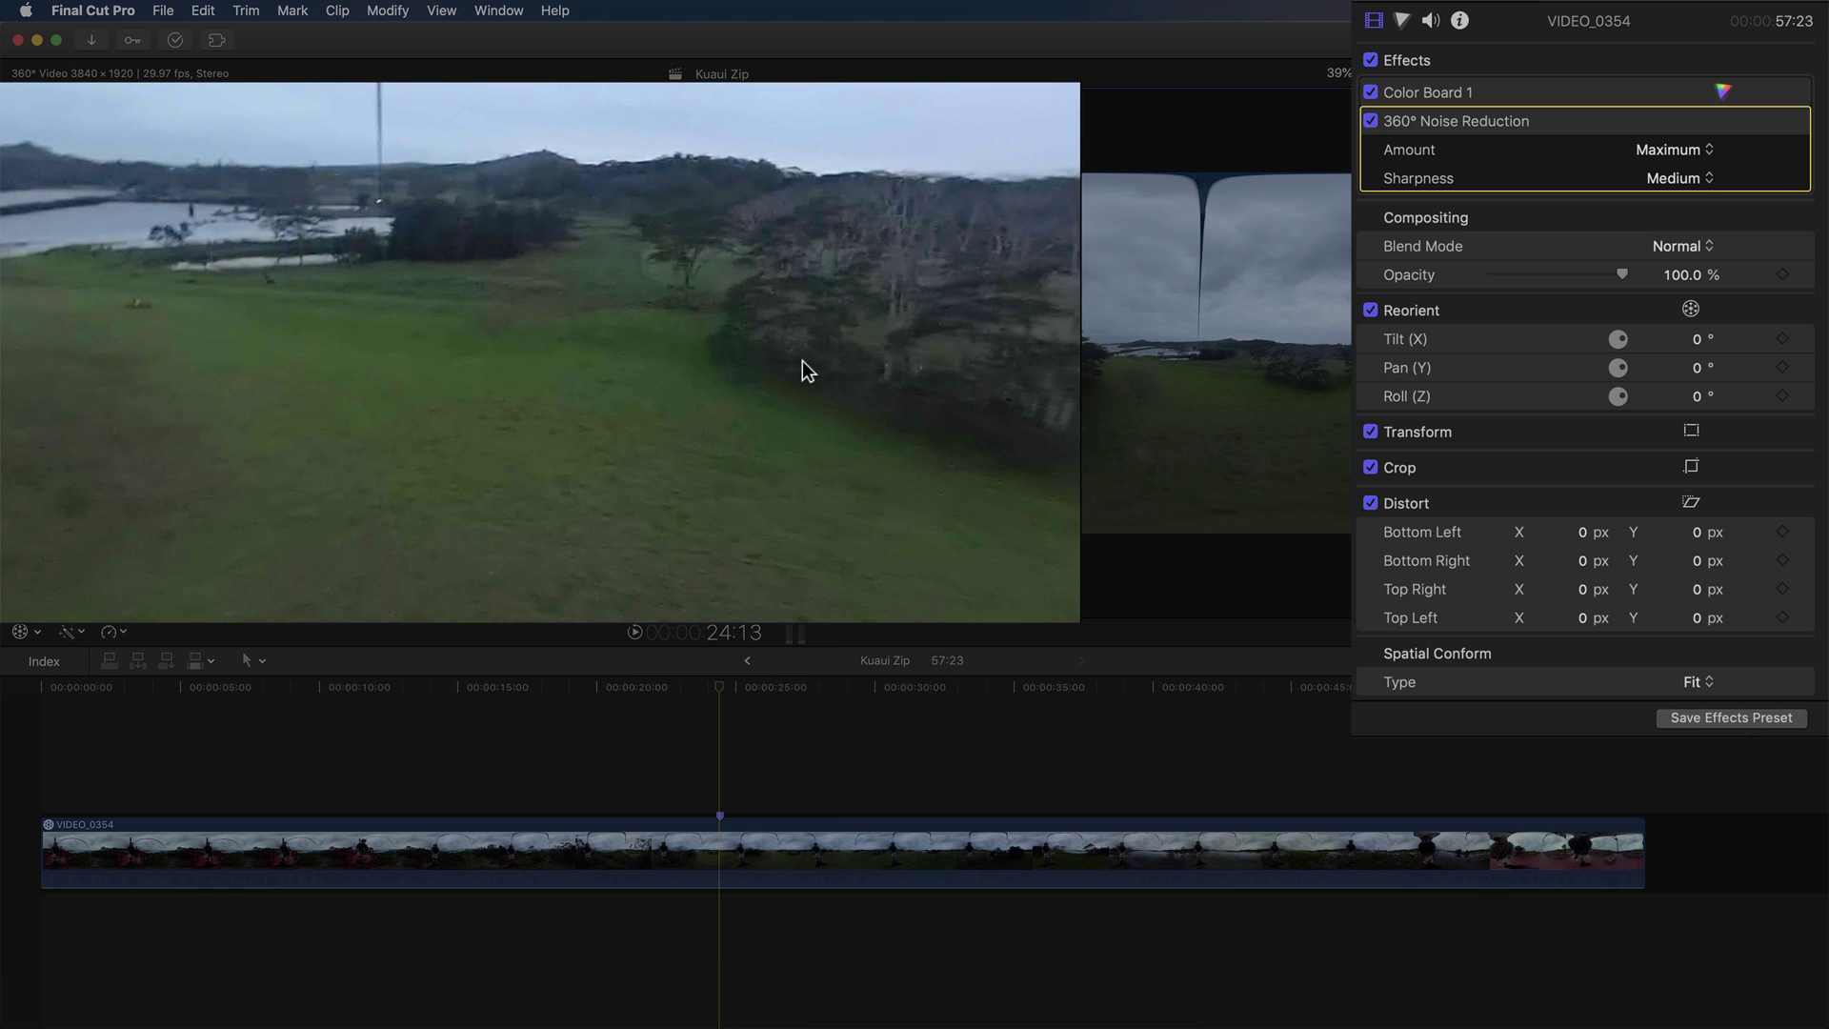
Toggle 360° Noise Reduction off and on twice, then tilt the view toward the sky and rider.
left_click(1371, 121)
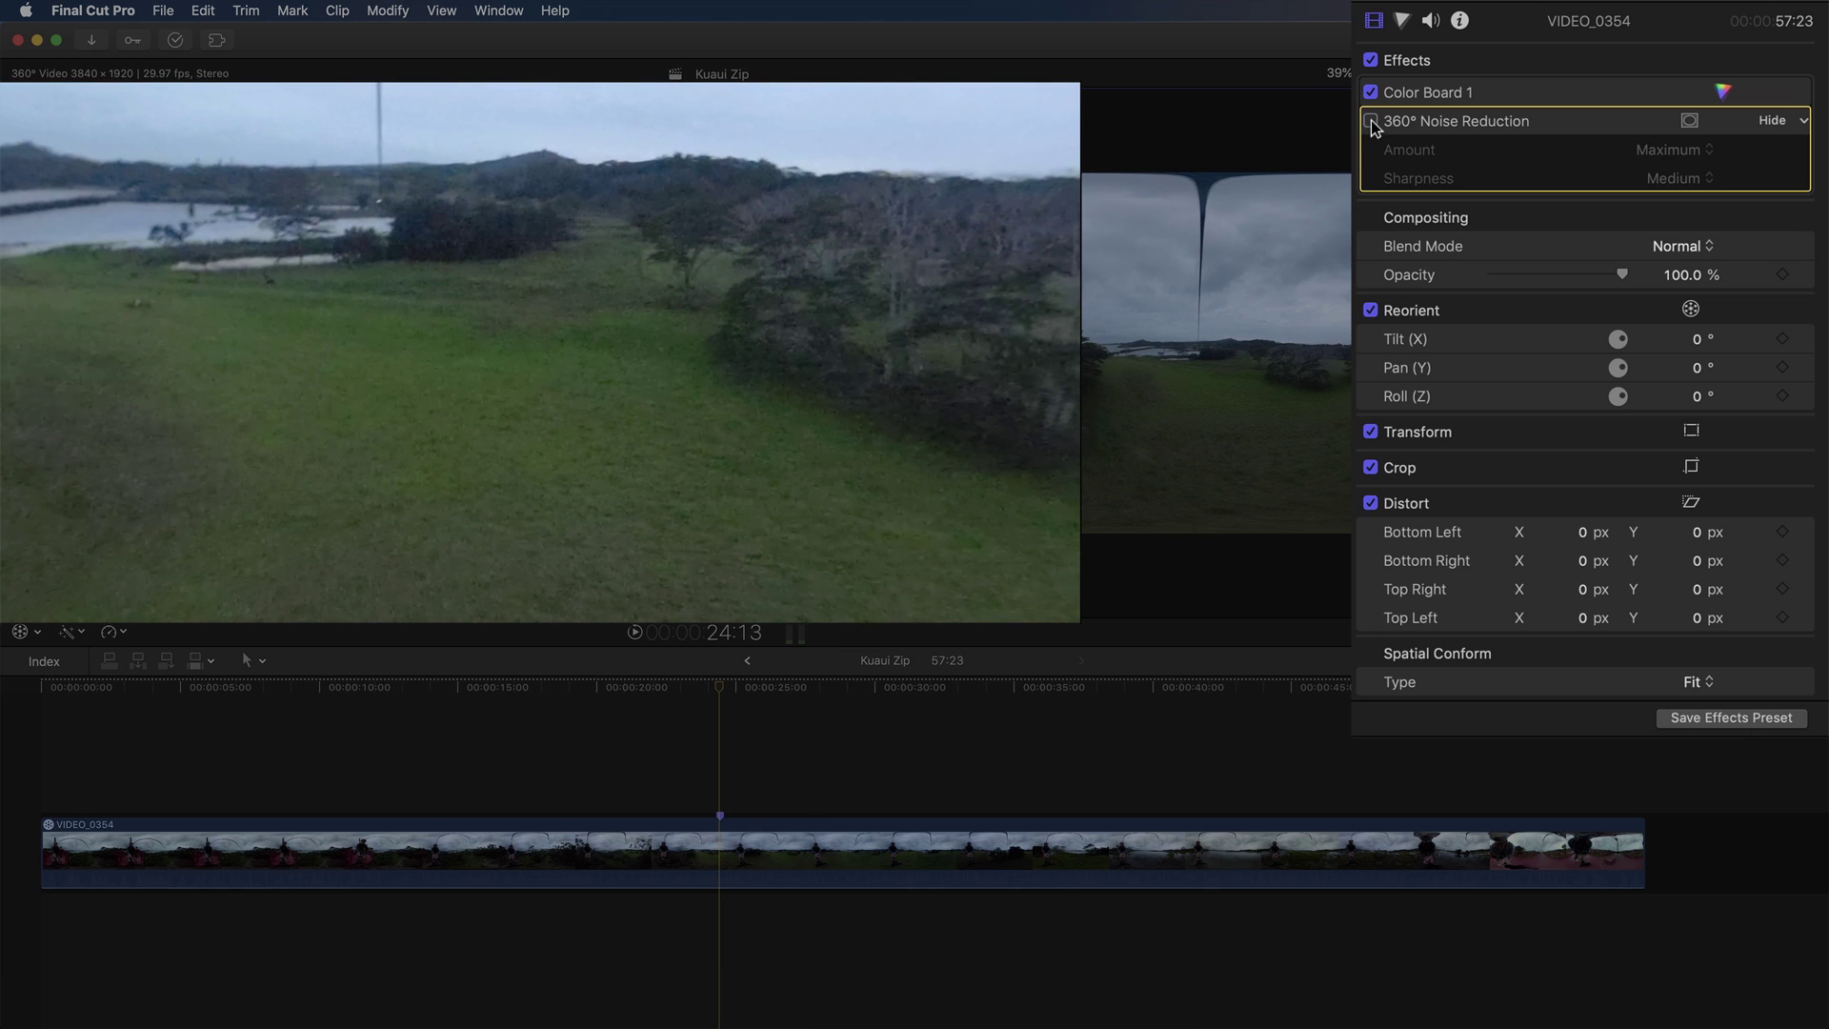
left_click(1372, 121)
left_click(1371, 120)
left_click(1371, 121)
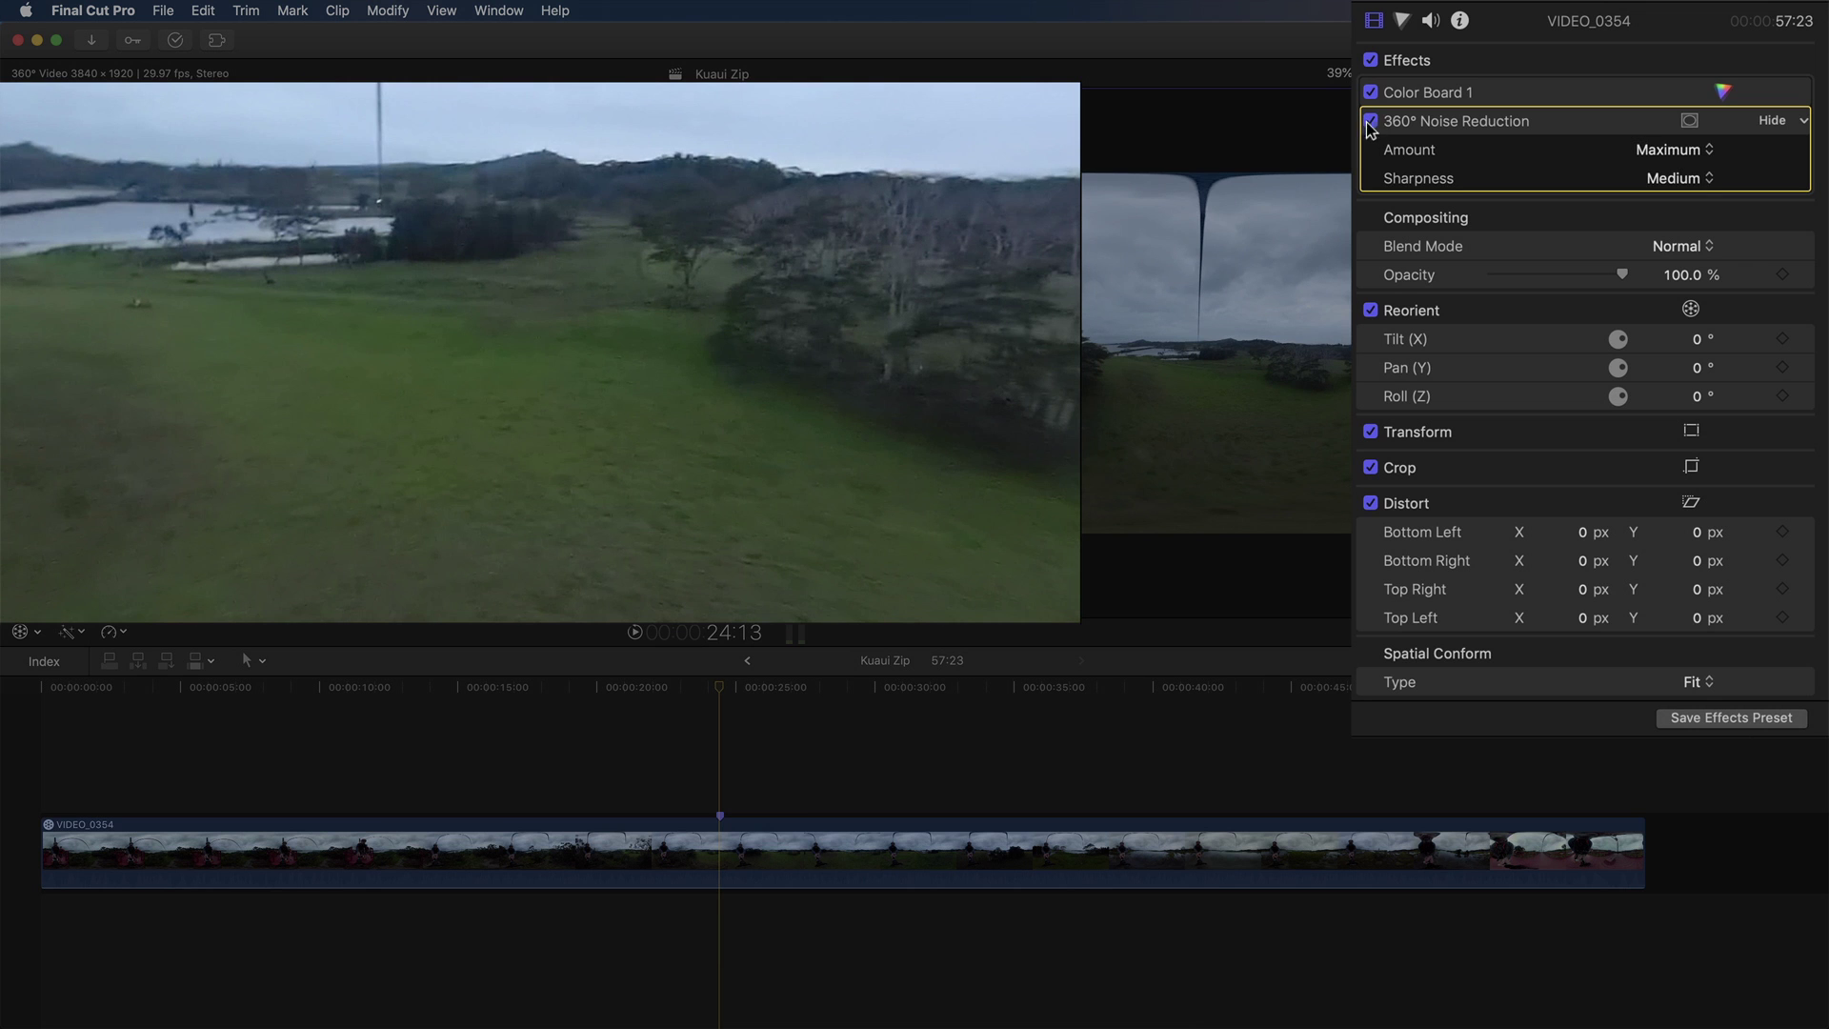
left_click_drag(833, 289, 535, 426)
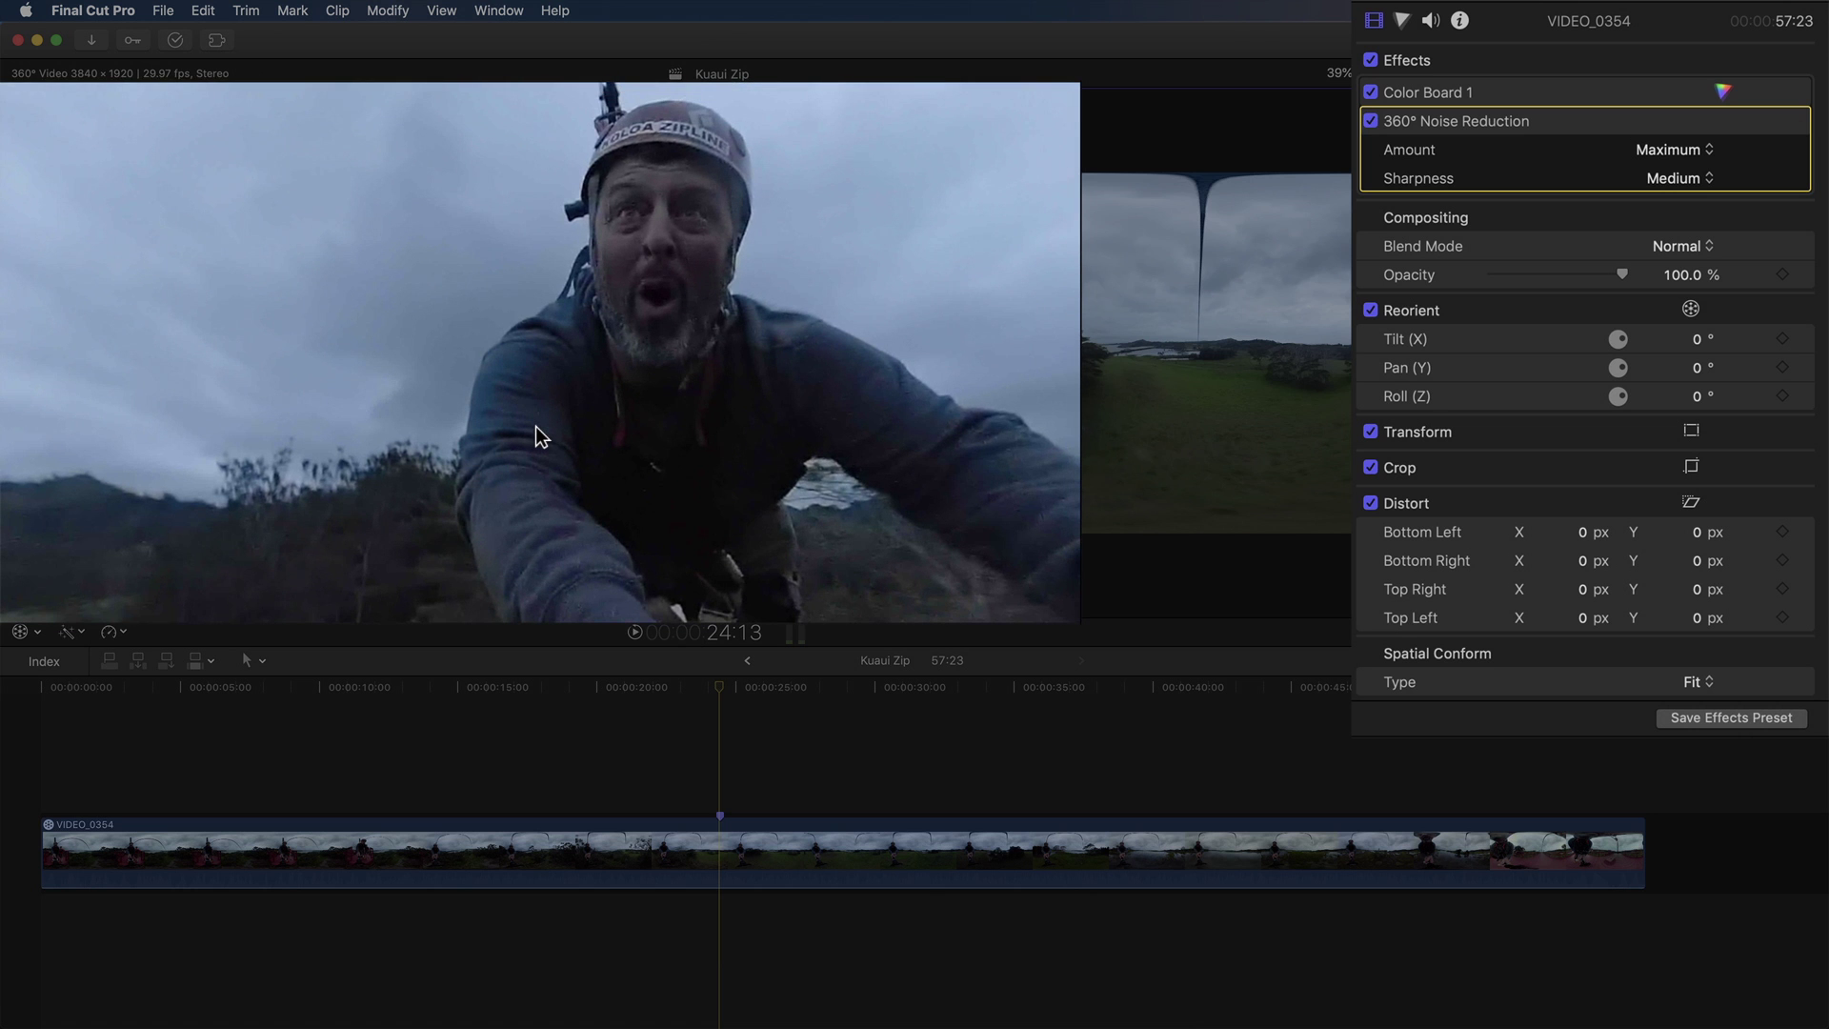
Play the 360° clip, switching 360° Noise Reduction off and back on during playback.
left_click(631, 633)
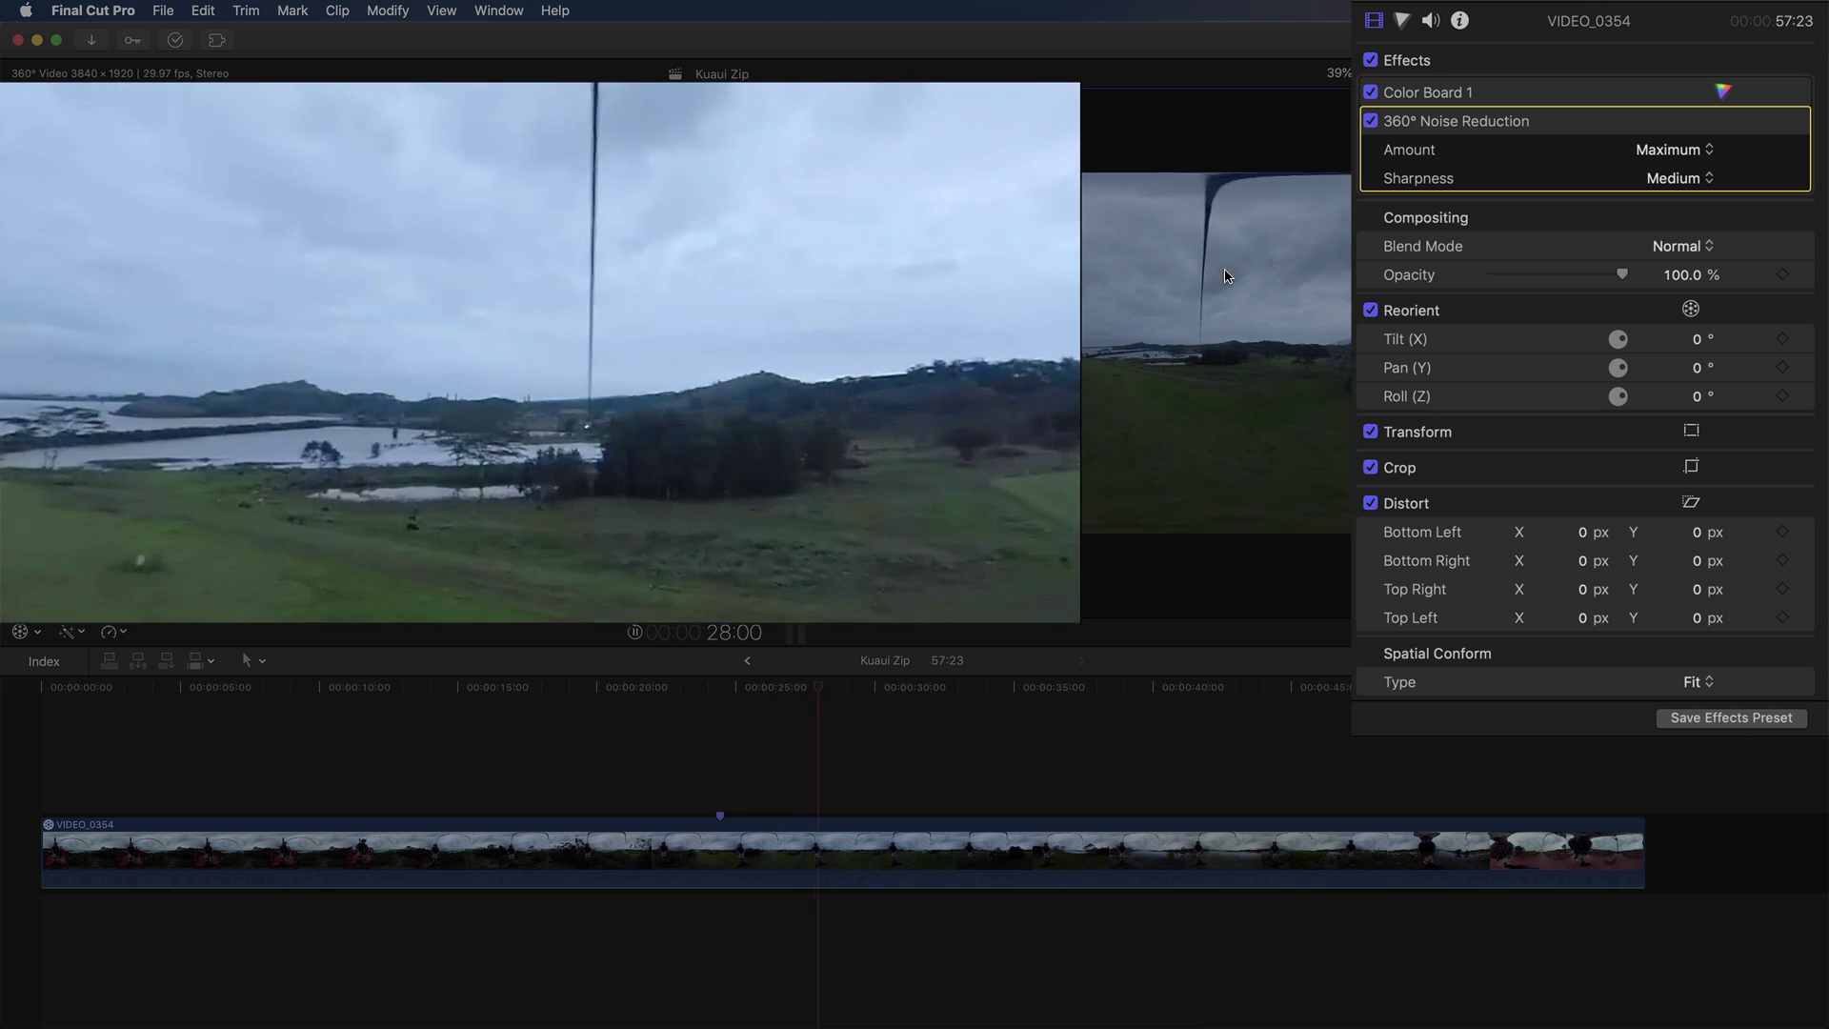
left_click(1370, 121)
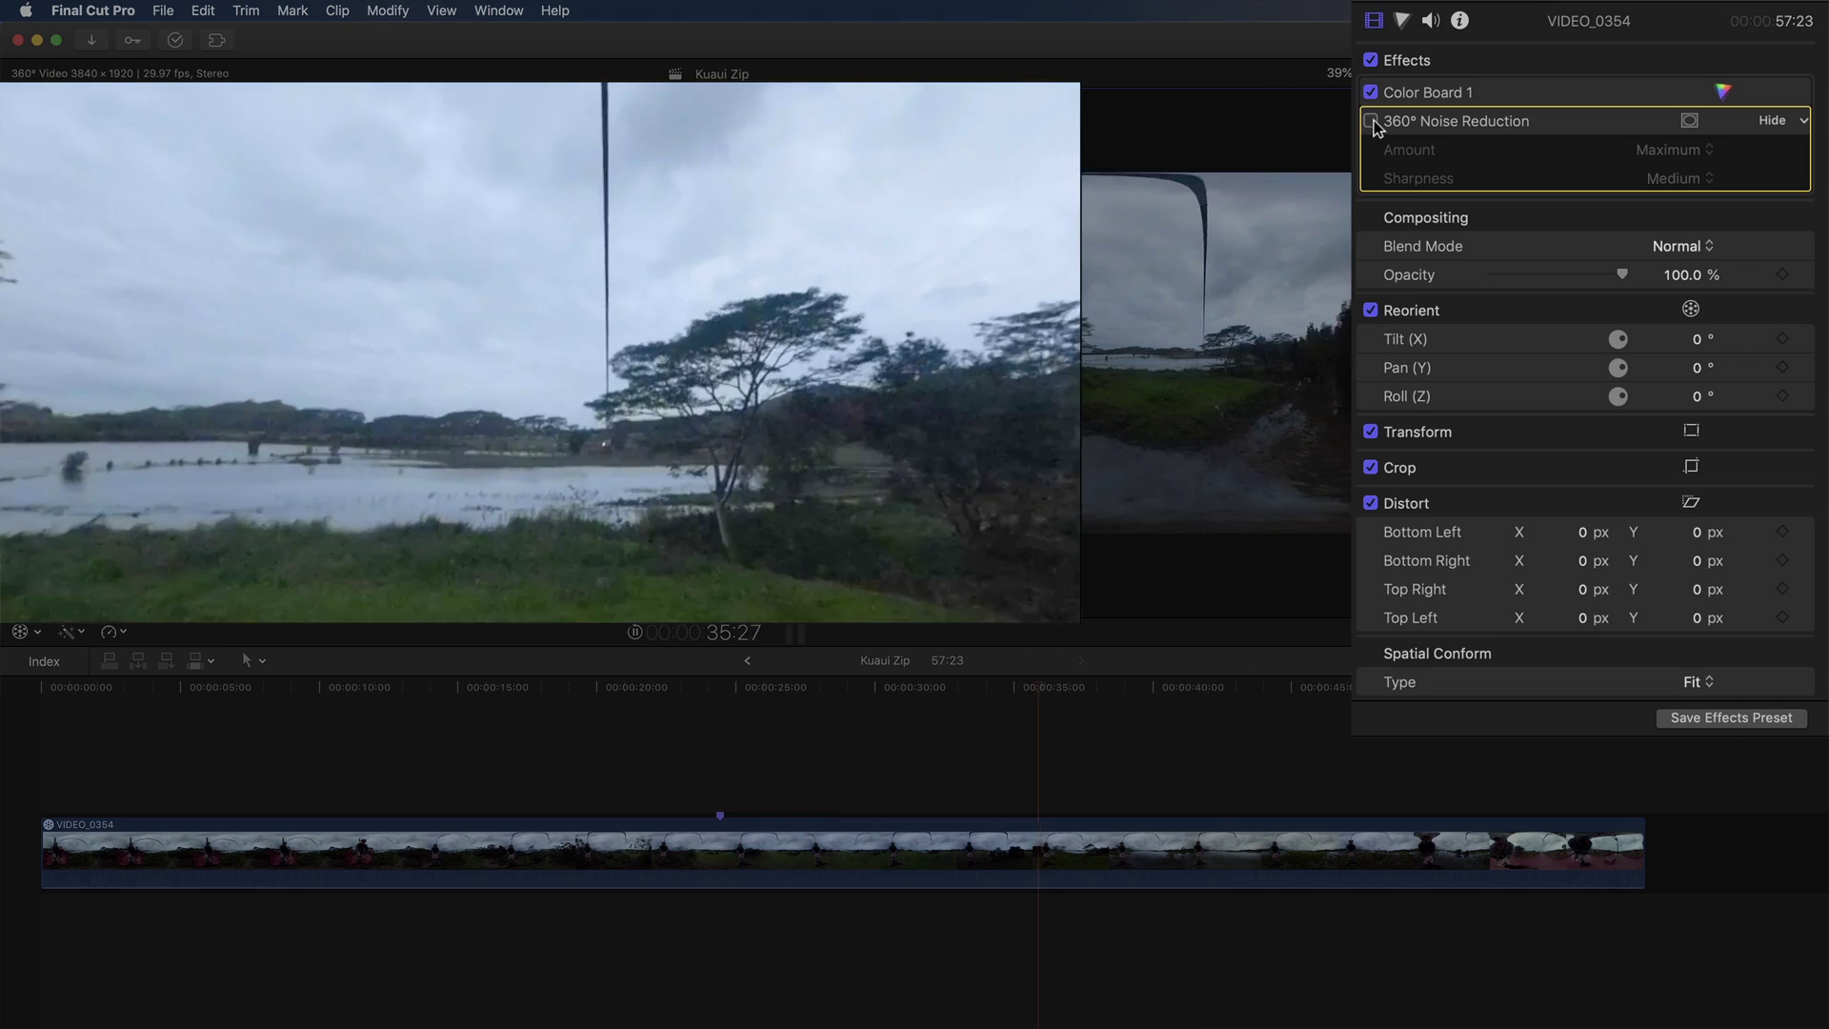
left_click(1371, 122)
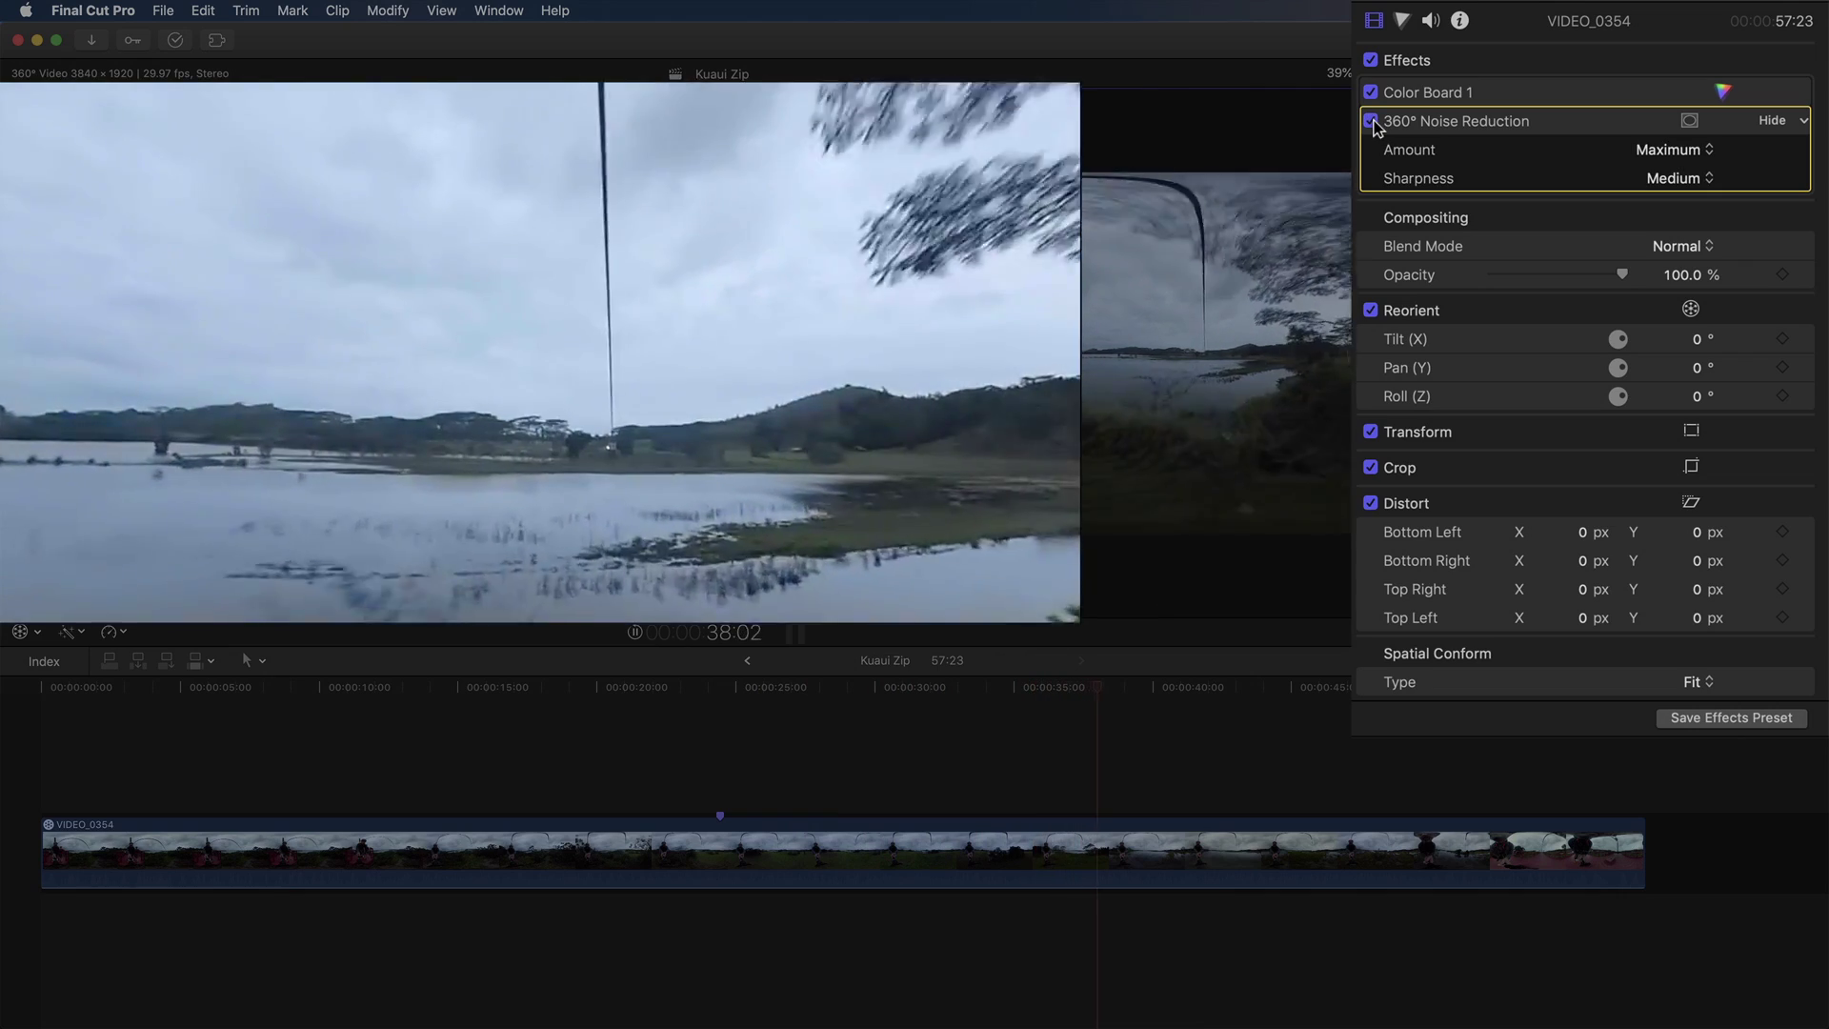